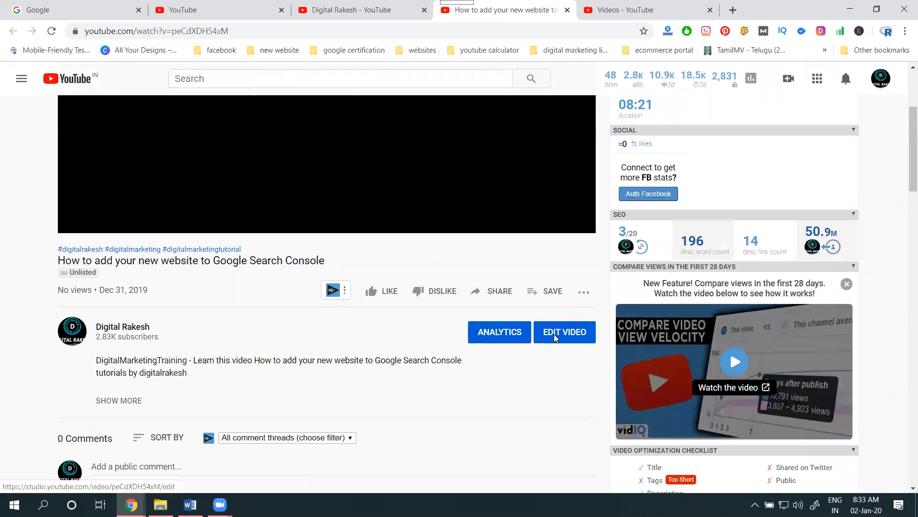
Step: Open the video's edit page and switch to Creator Studio Classic, giving "Other" as the reason
left_click(554, 334)
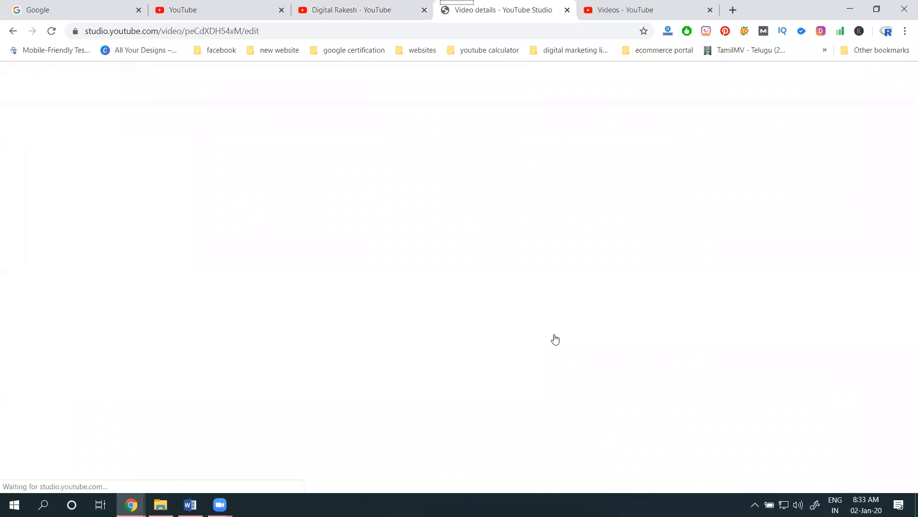
scroll(269, 340, "down", 5)
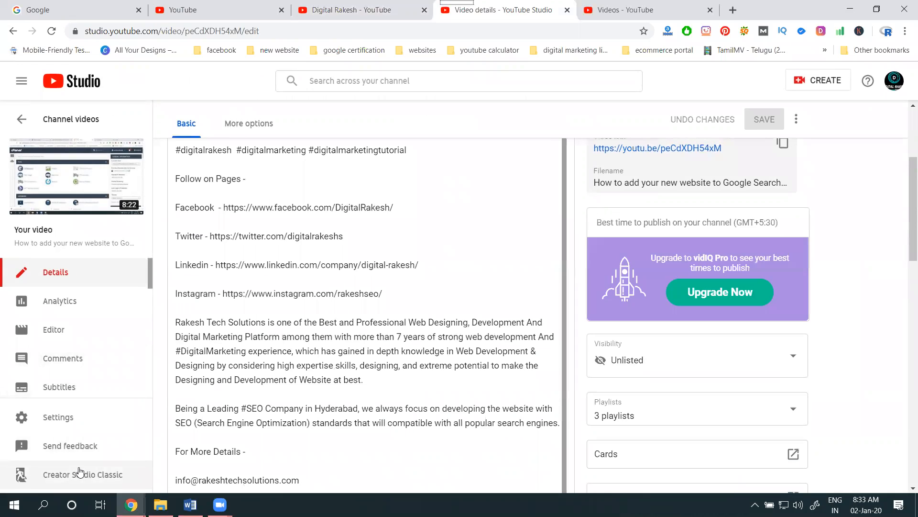
left_click(77, 473)
left_click(321, 336)
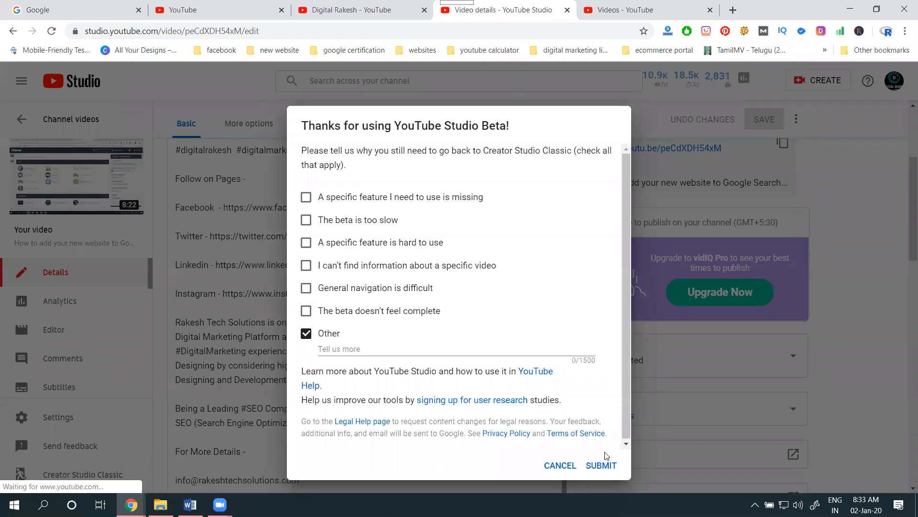
left_click(602, 465)
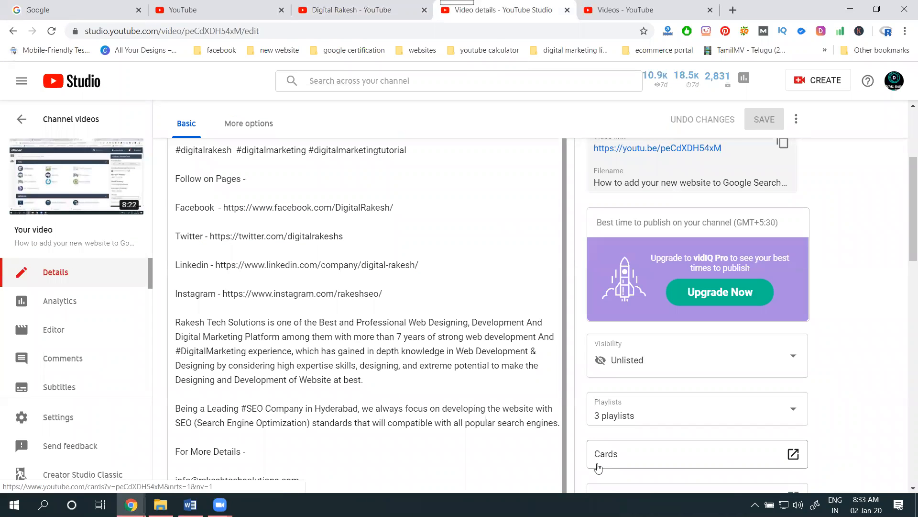
Step: Open canva.com in a new browser tab and create a blank YouTube Thumbnail design
left_click(731, 7)
type("can")
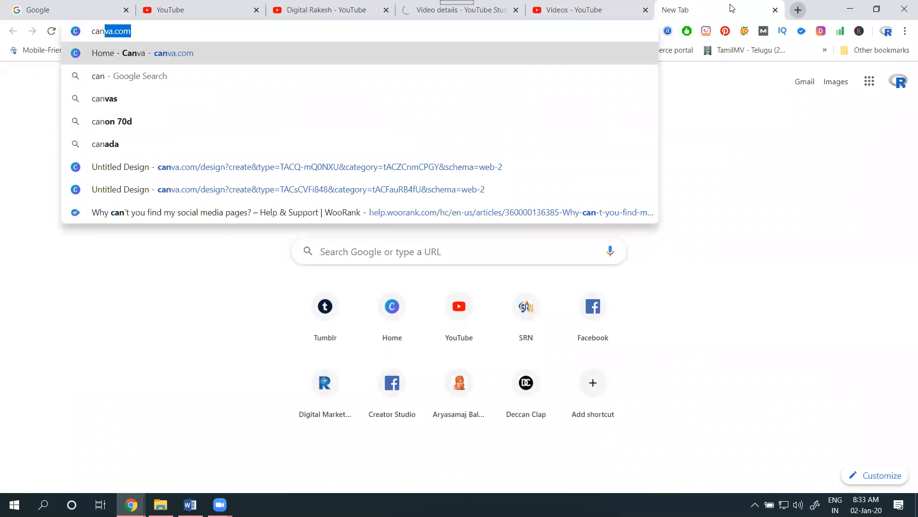
key("Return")
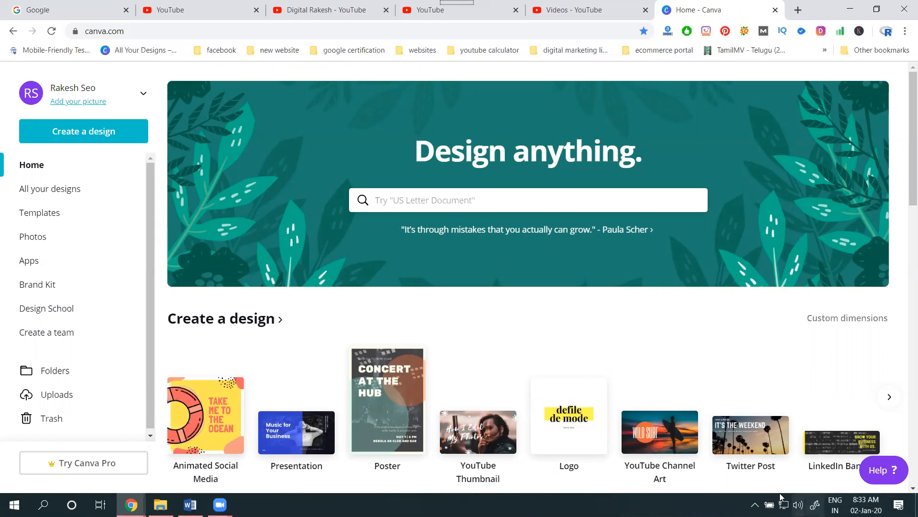
scroll(494, 258, "down", 3)
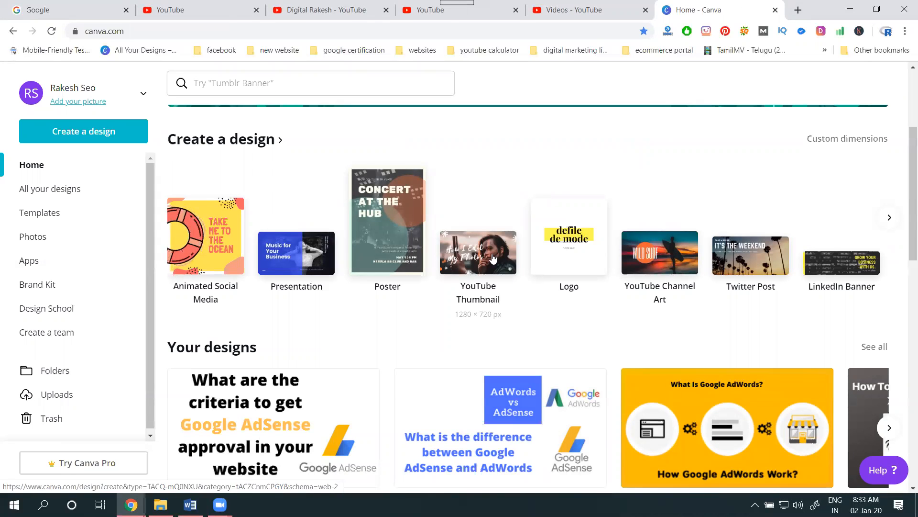
left_click(494, 258)
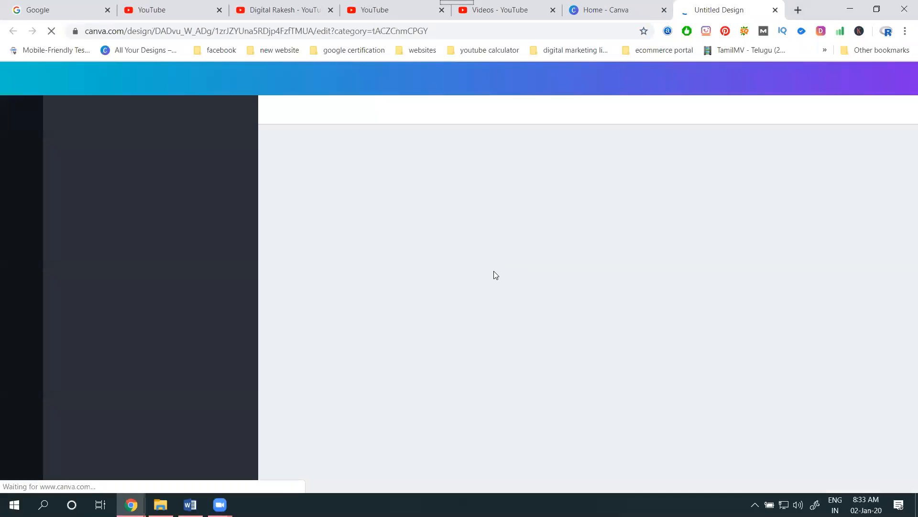
Step: Copy the video's title from its edit page and search Google Images for "How to add your new website to Google Search Console"
left_click(378, 10)
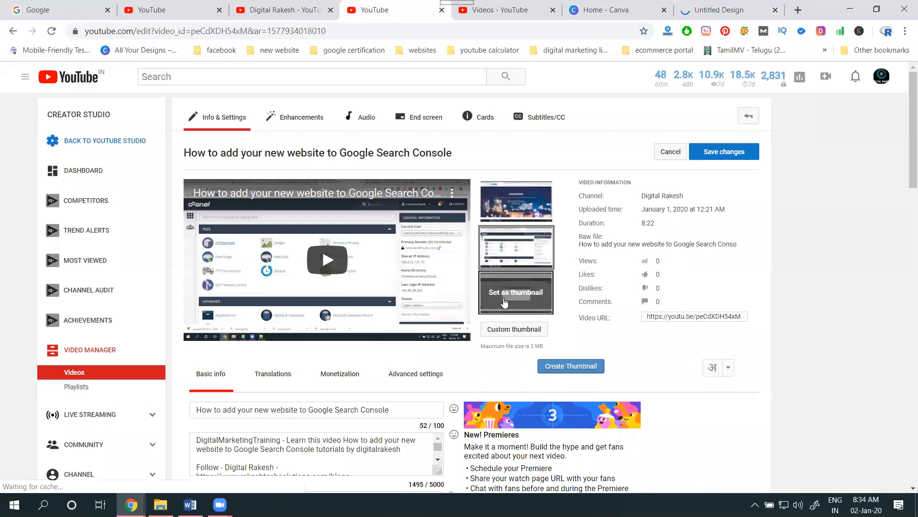
scroll(504, 303, "down", 3)
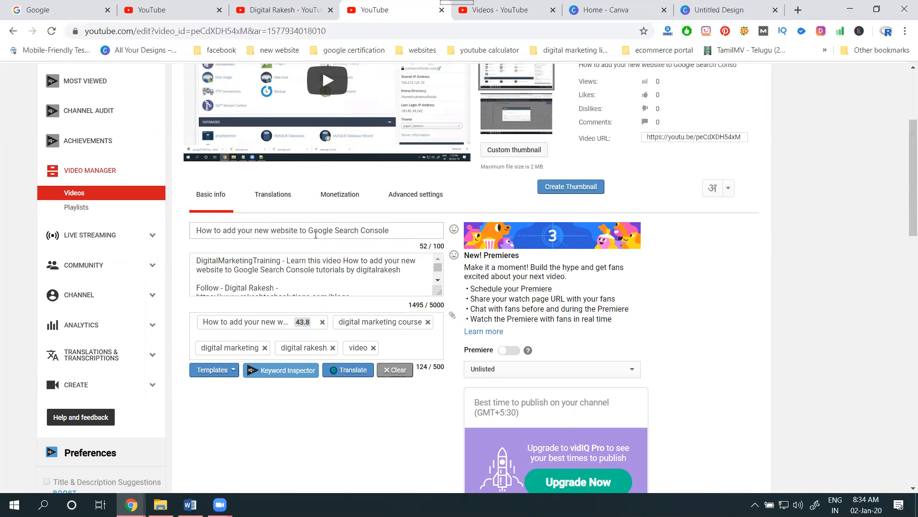
triple_click(316, 235)
key("ctrl+1")
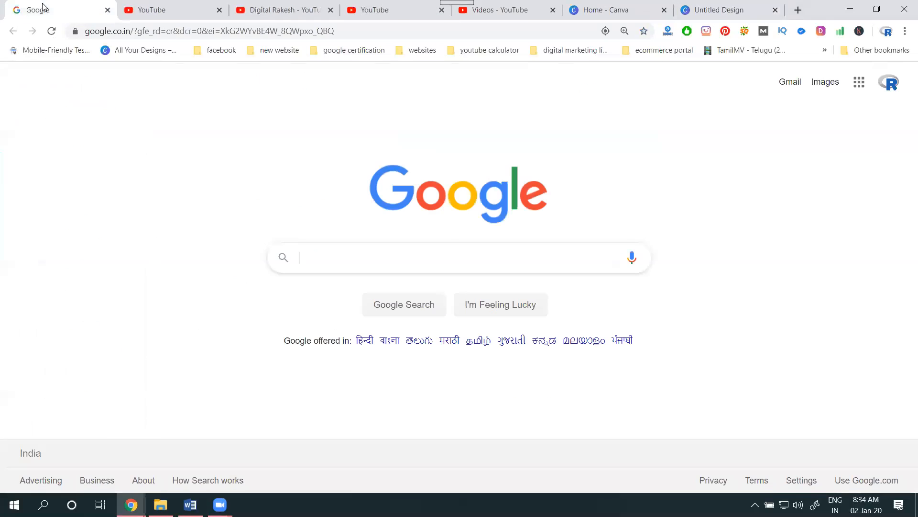
type("How to add your new website to Google Search Console")
key("Return")
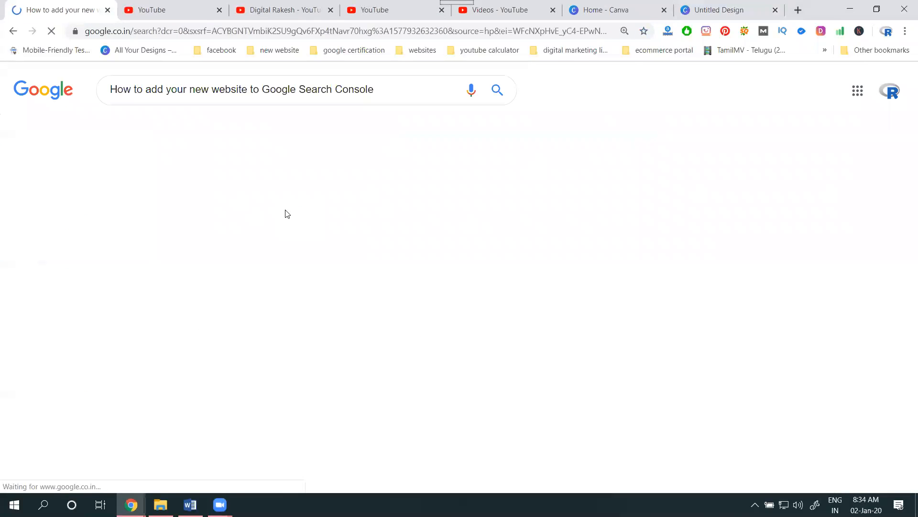
left_click(230, 127)
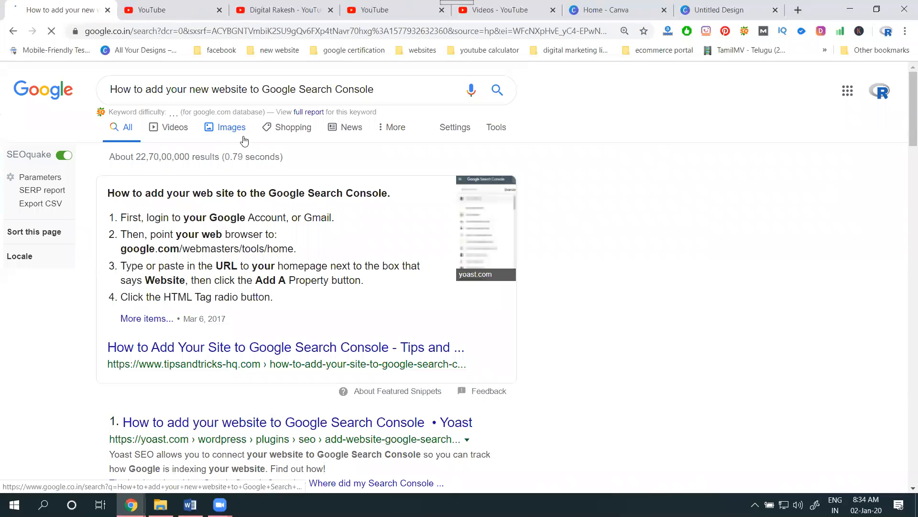
Step: Save the Expander Digital welcome-screen image in folder d on E: as "How to add your new website to Google Search Console"
scroll(633, 222, "down", 5)
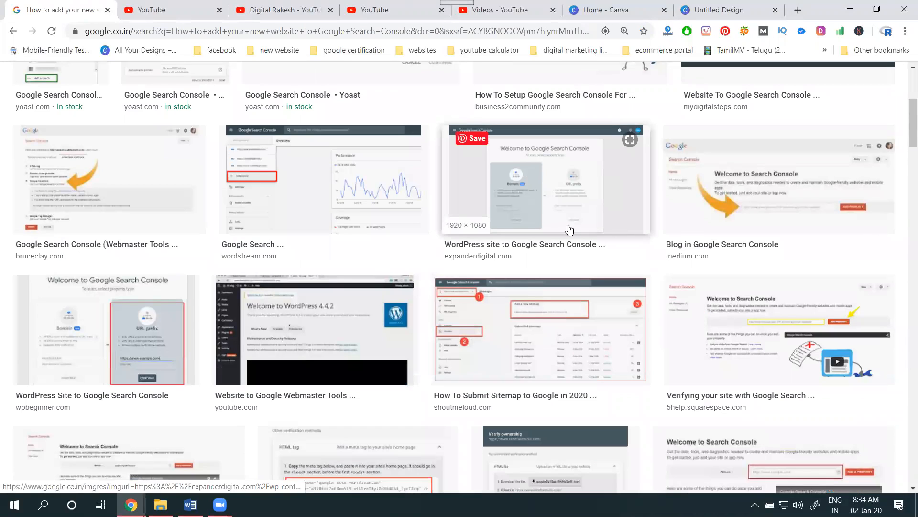
left_click(542, 179)
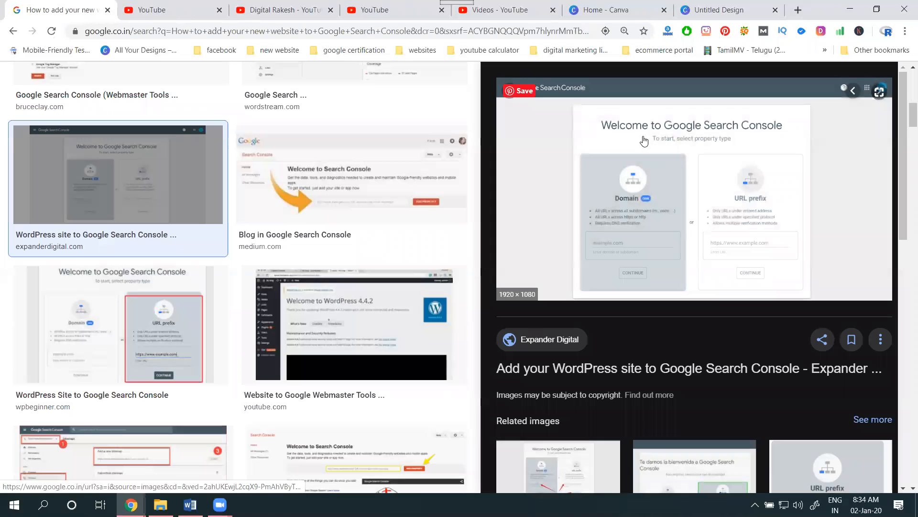
right_click(645, 140)
left_click(699, 271)
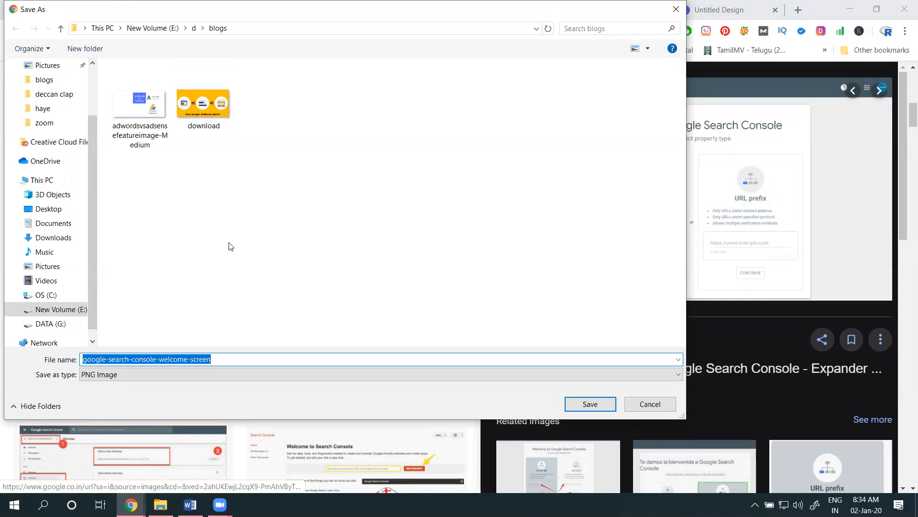
left_click(194, 28)
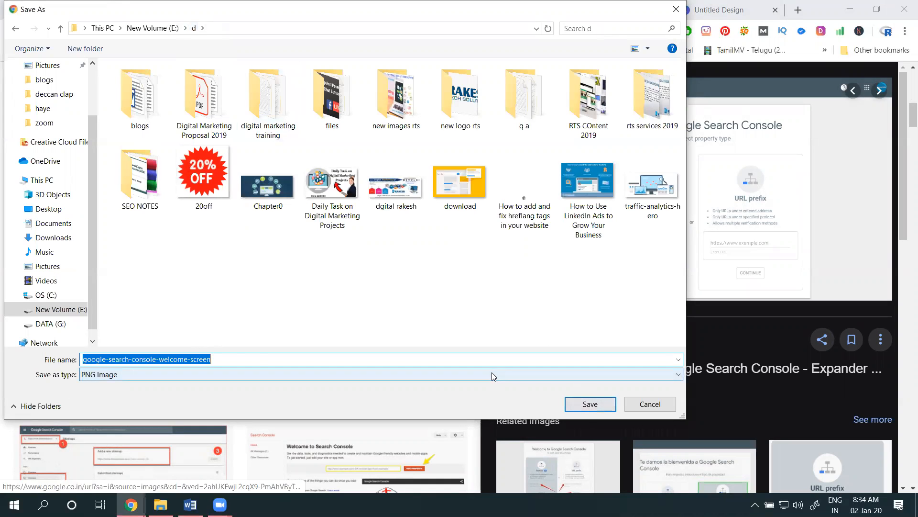
type("How to add your new website to Google Search Console")
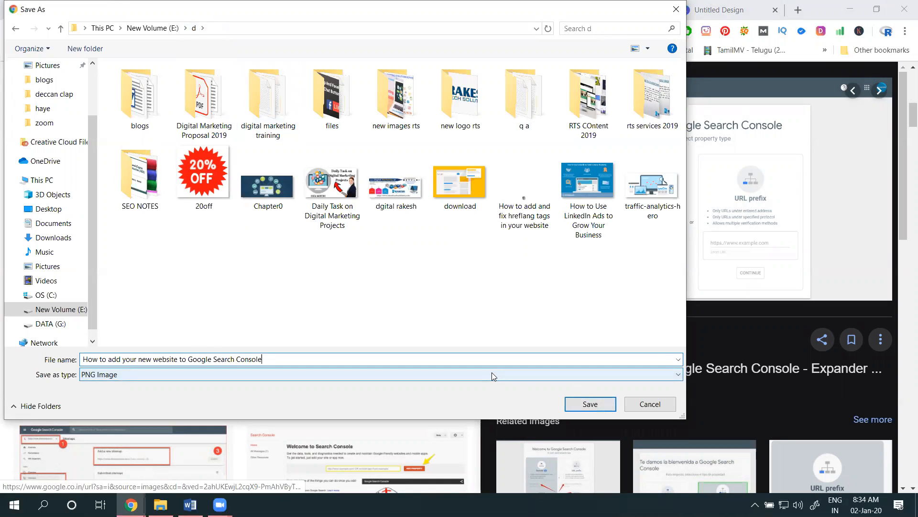
left_click(591, 406)
Step: Upload the saved image "How to add your new website to Google Search Console" from folder d to the Canva design
left_click(699, 14)
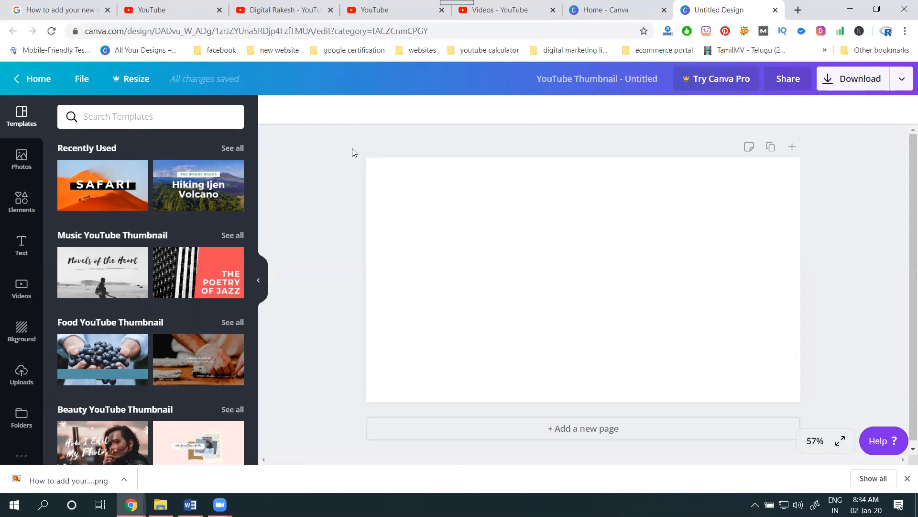
left_click(21, 375)
left_click(151, 116)
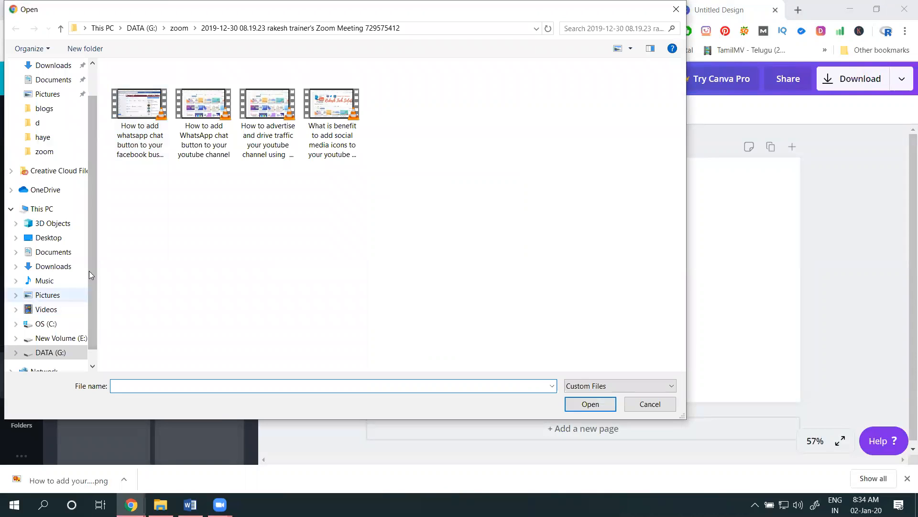
left_click(54, 337)
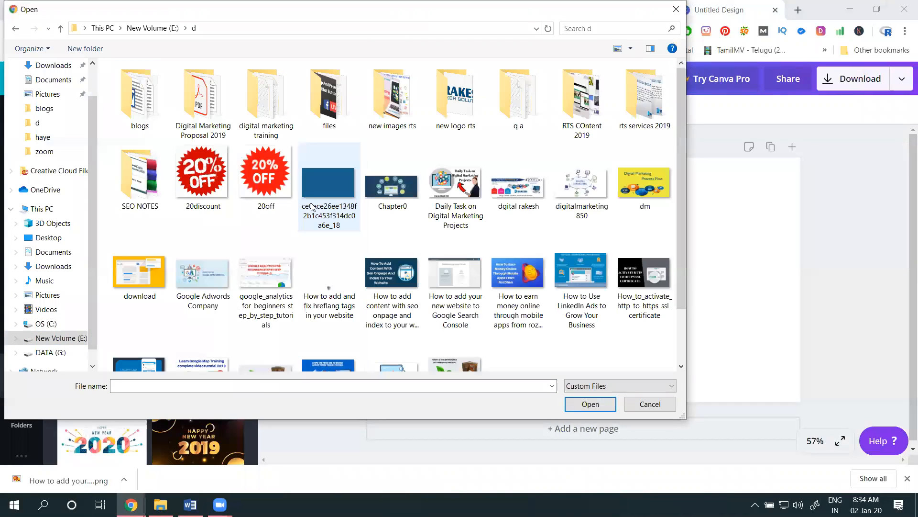
scroll(416, 239, "down", 1)
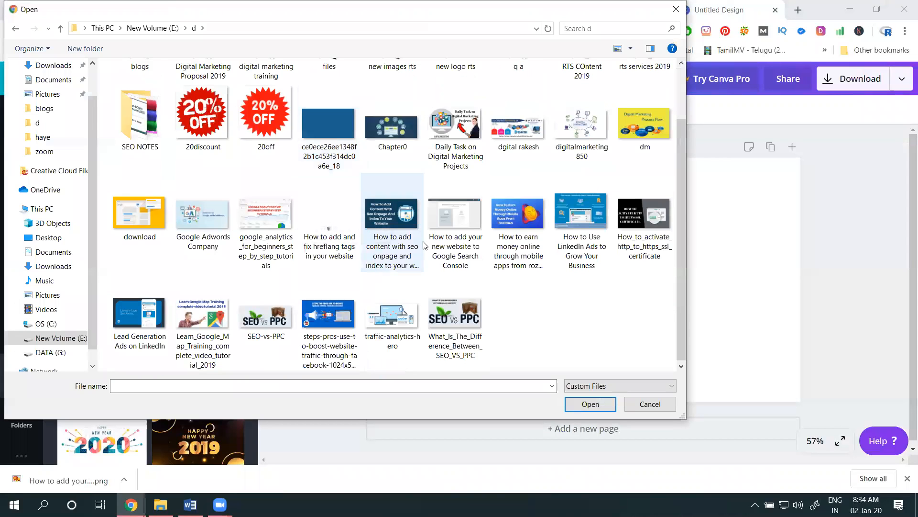
left_click(453, 228)
double_click(453, 226)
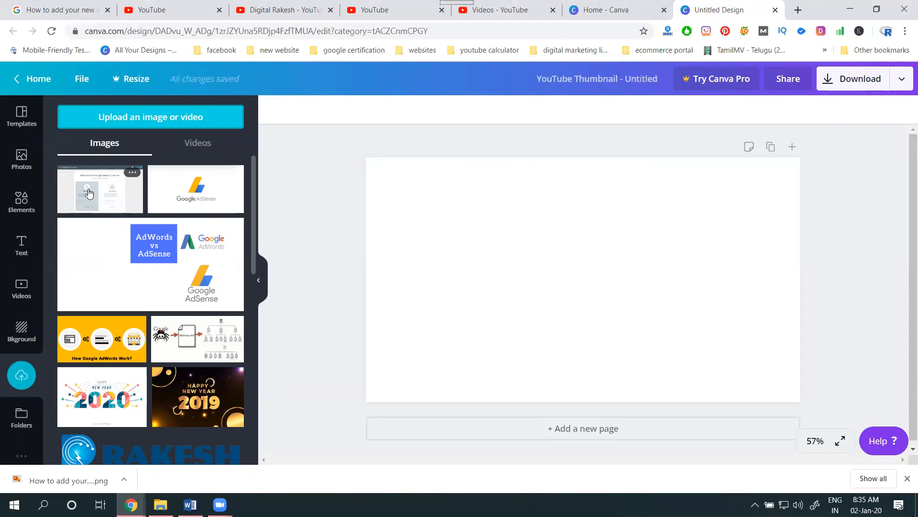
Step: Place the uploaded Search Console image on the page and enlarge it to cover the whole thumbnail
left_click(89, 193)
left_click_drag(476, 256, 434, 231)
left_click_drag(709, 356, 800, 403)
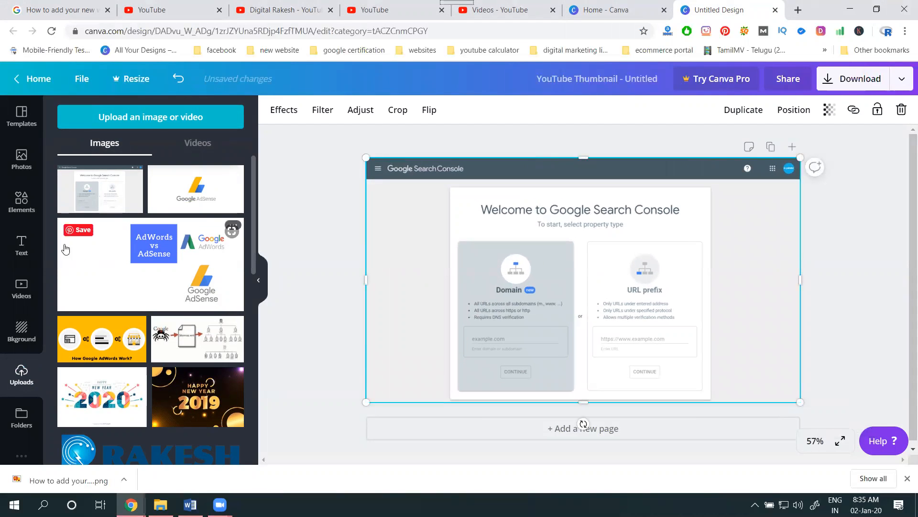
Step: Add a text box to the thumbnail reading "How to add your new website to Google Search Console"
left_click(21, 244)
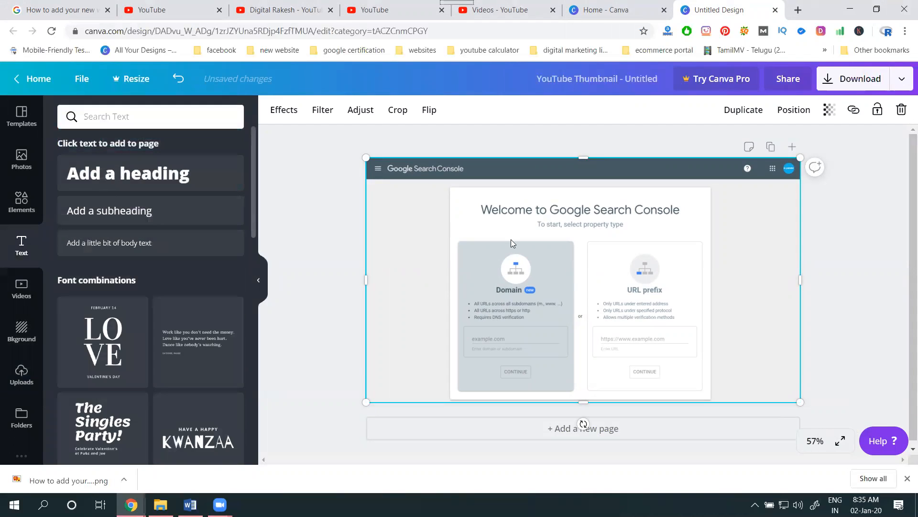
key("t")
type("How to add your new website to Google Search Console")
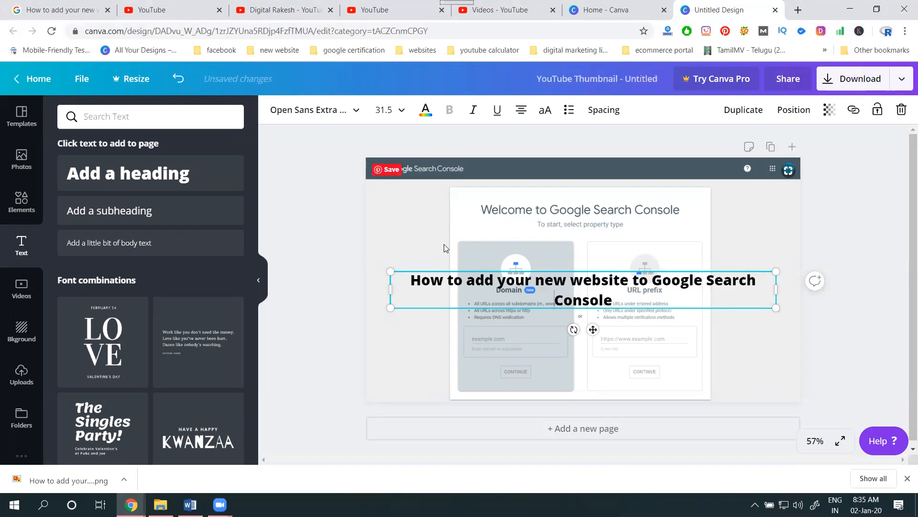
Step: Move the title text to the right half of the thumbnail and narrow its box so it wraps onto two lines
left_click(304, 286)
left_click_drag(437, 294, 464, 245)
left_click_drag(389, 241, 560, 248)
left_click_drag(775, 253, 801, 252)
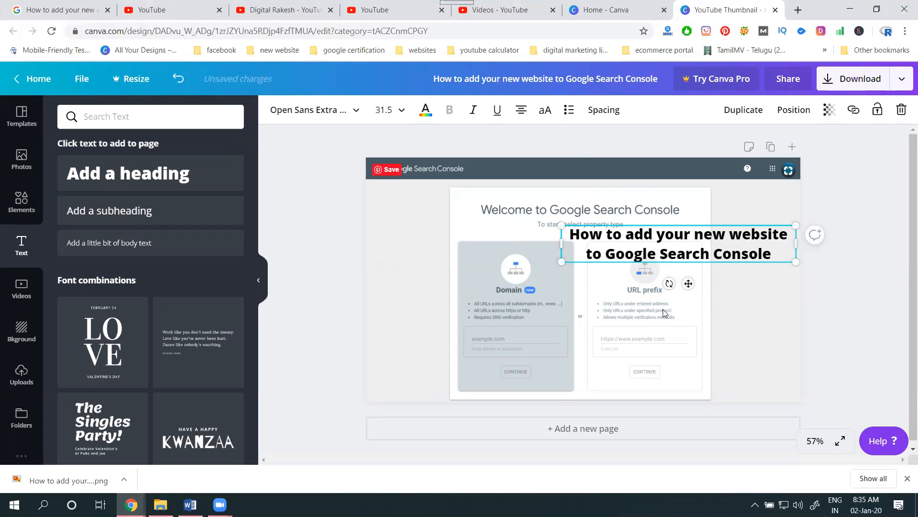
left_click(896, 260)
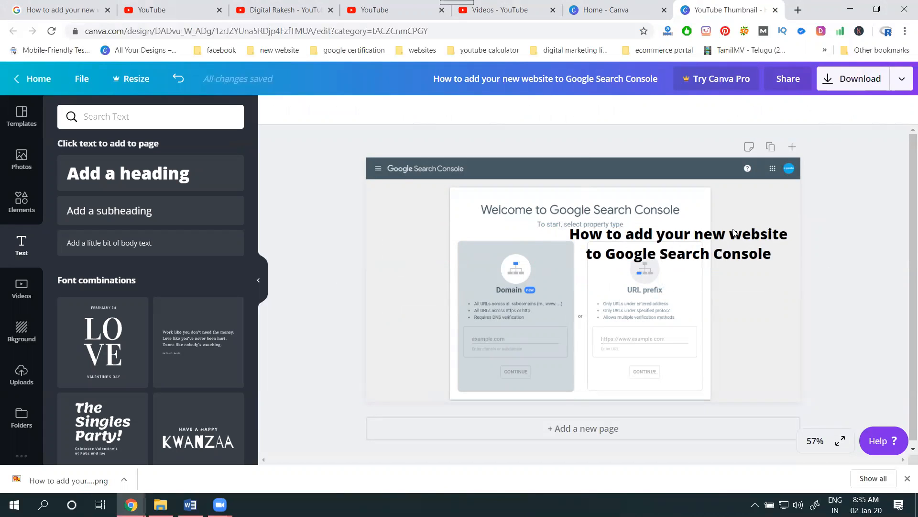
Step: Recolor the whole title text with the royal blue from the default colors
left_click(755, 239)
left_click(755, 239)
left_click(425, 109)
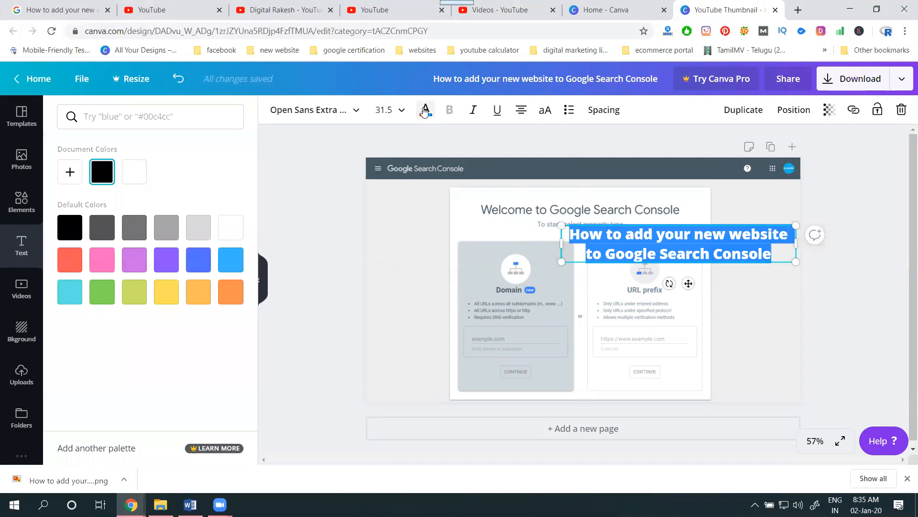
left_click(198, 259)
left_click(299, 240)
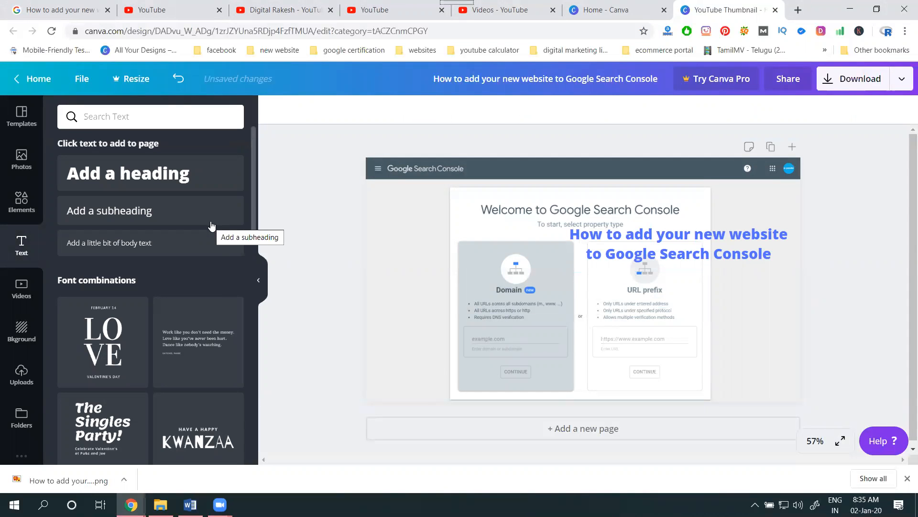
Step: Search the design elements for "arrow"
left_click(20, 201)
scroll(144, 220, "down", 1)
scroll(145, 221, "down", 15)
scroll(145, 221, "down", 12)
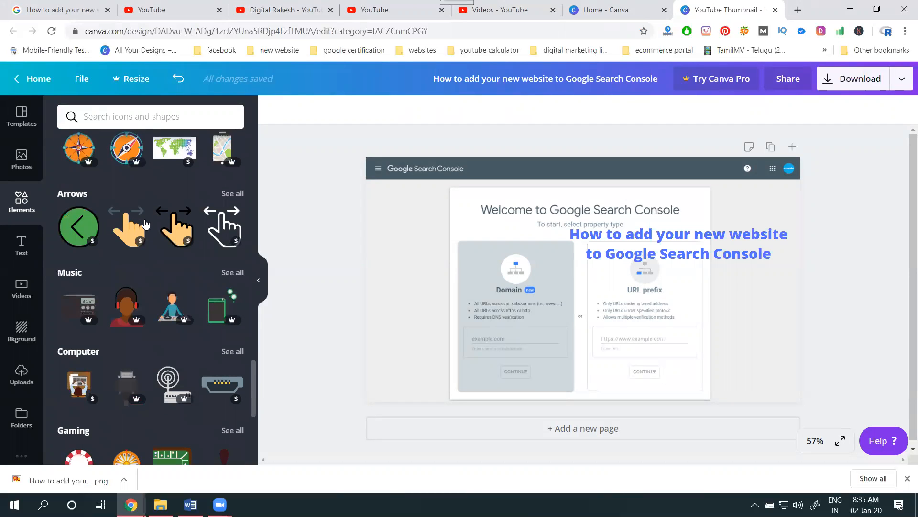
scroll(144, 219, "down", 3)
scroll(144, 220, "up", 2)
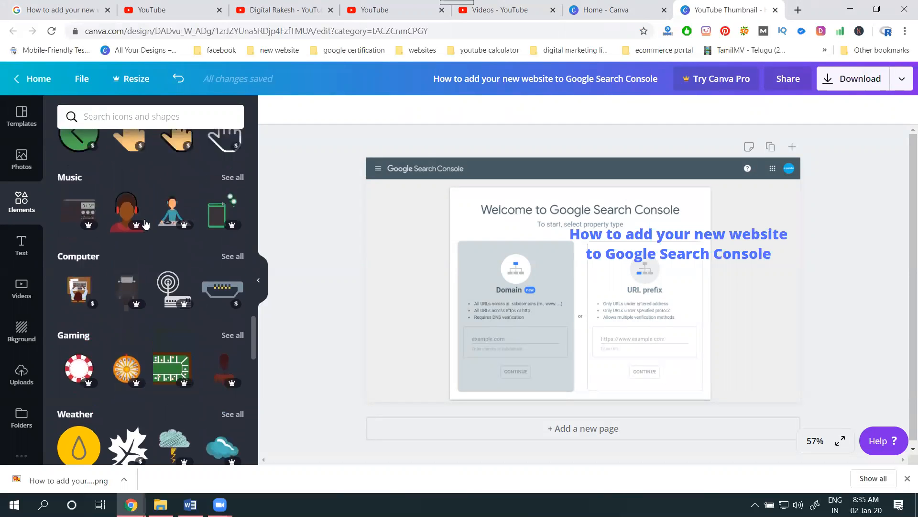
left_click(146, 120)
type("arrow")
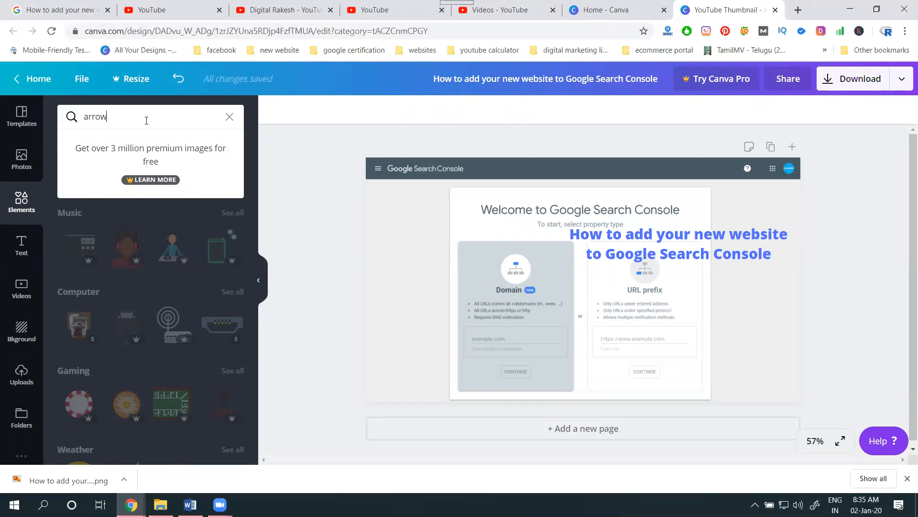
key("Return")
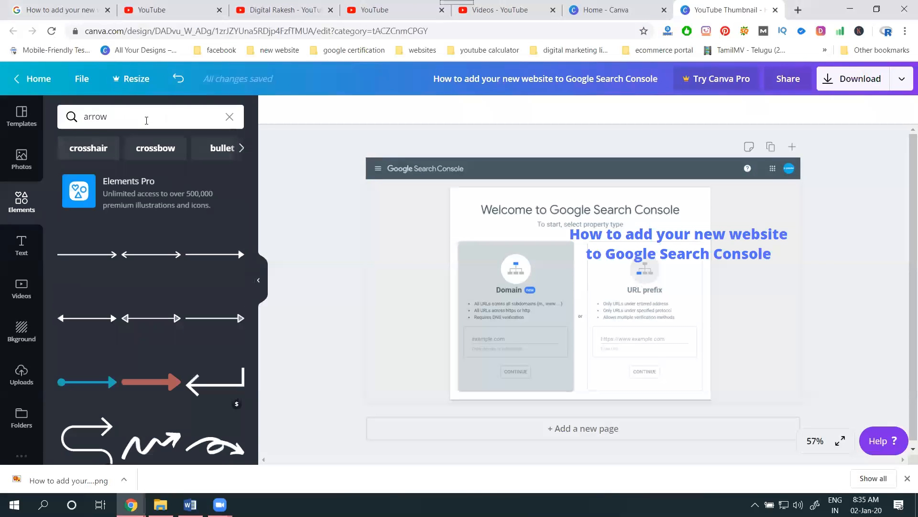
Step: Add the free white brush-stroke arrow that curves down to the left to the thumbnail
scroll(150, 269, "down", 3)
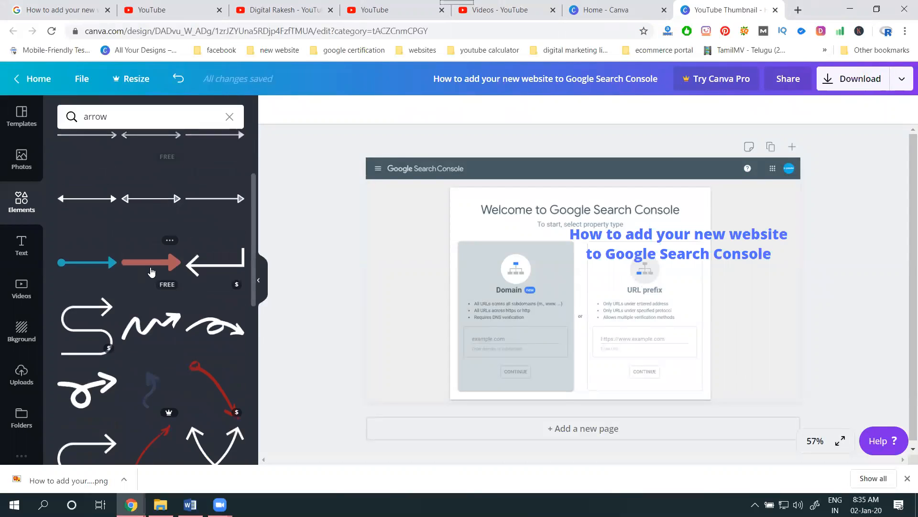
scroll(151, 272, "down", 4)
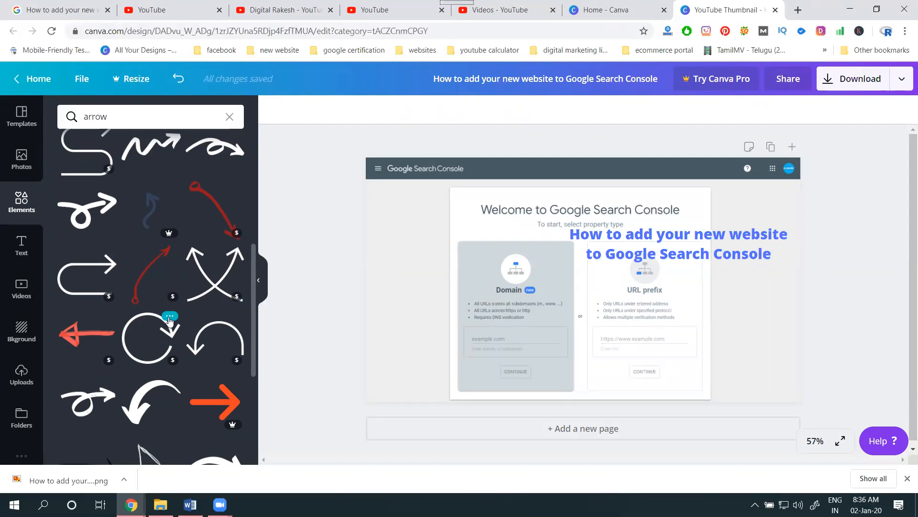
scroll(152, 291, "down", 3)
left_click(147, 286)
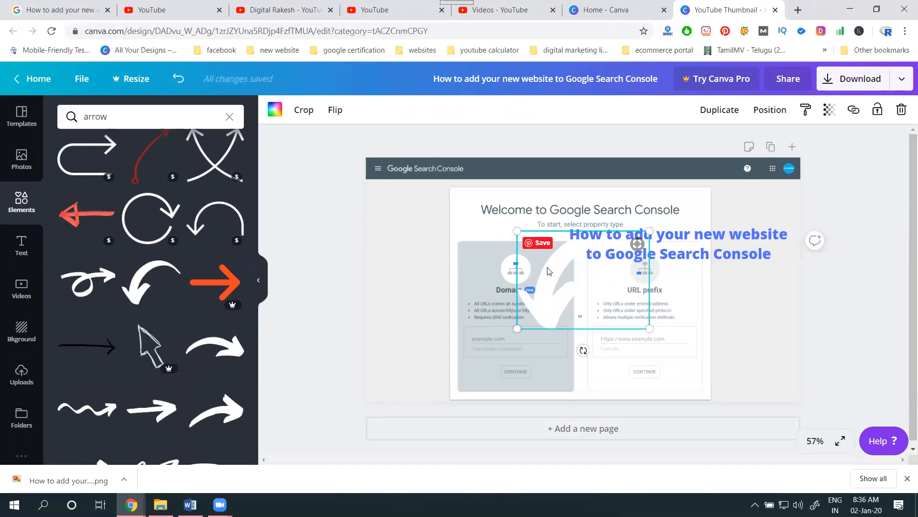
Step: Recolor the left-curving arrow with a custom bright red
left_click(275, 109)
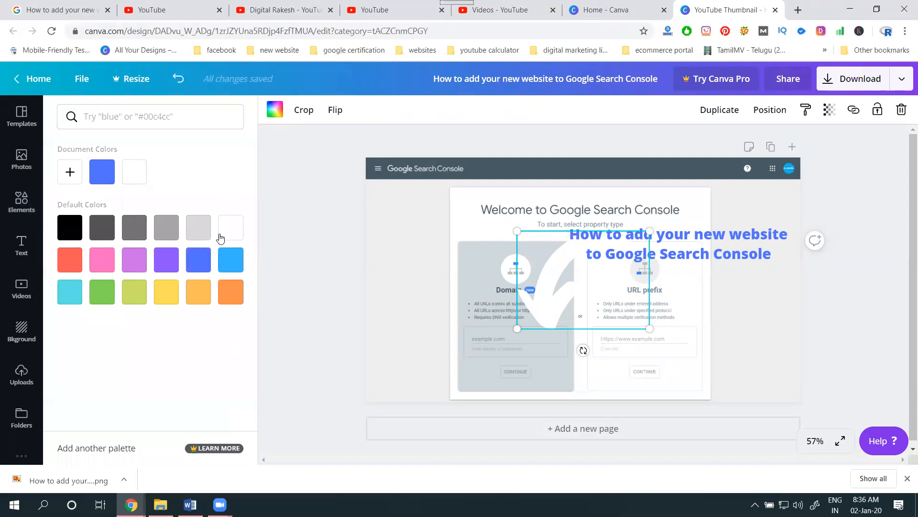
left_click(81, 177)
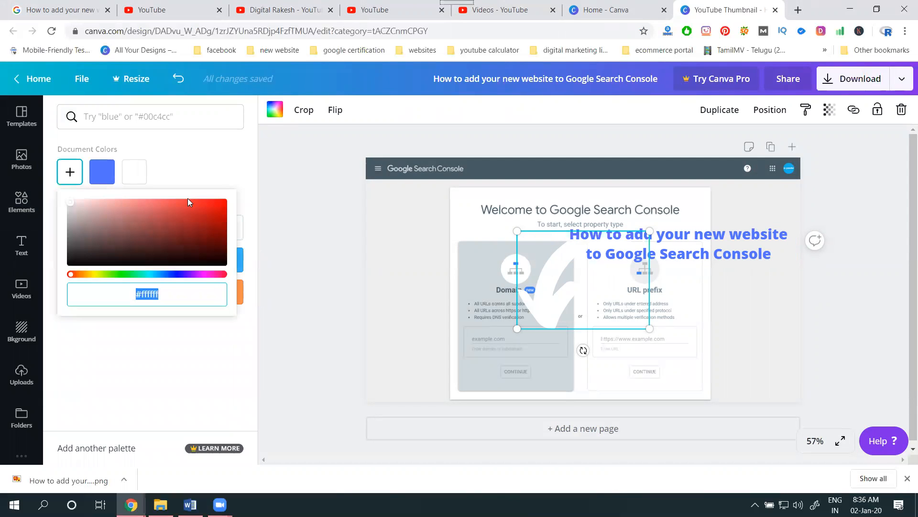
left_click(211, 203)
left_click(319, 210)
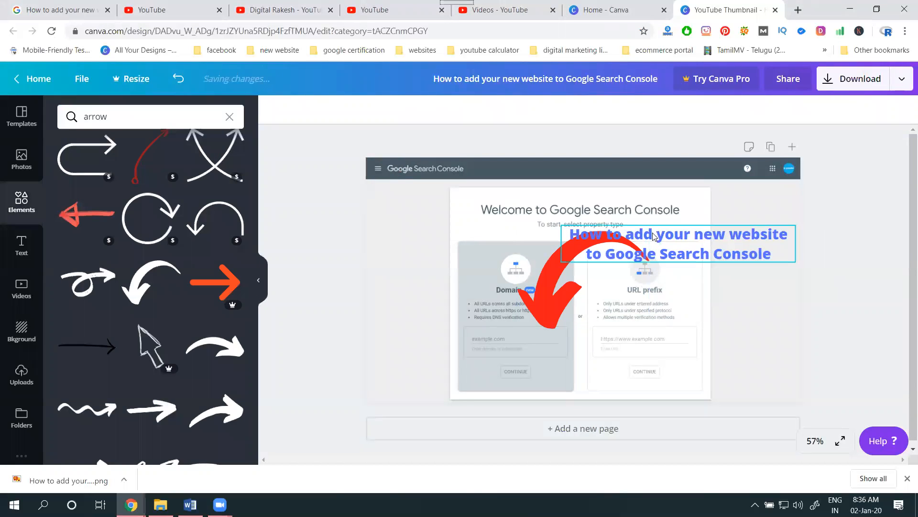
Step: Try the red arrow at a smaller size below the title on the URL prefix card, and delete it
left_click(595, 262)
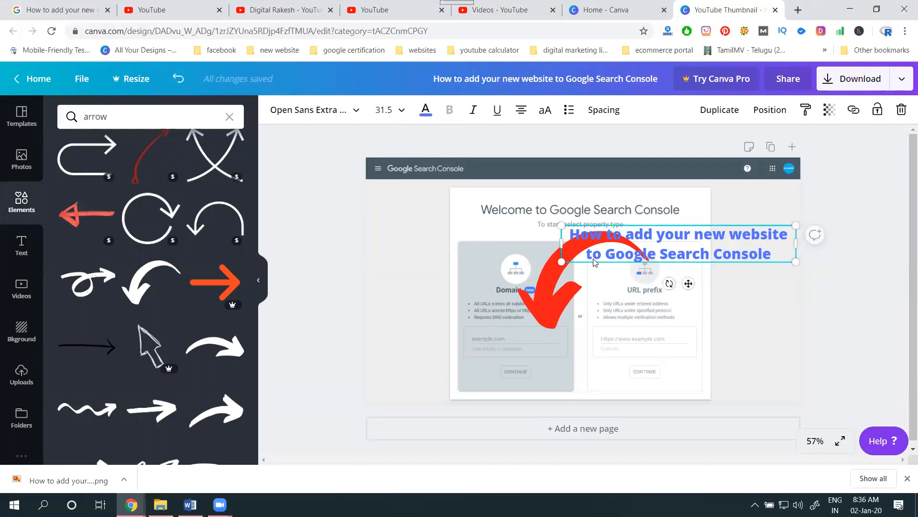
left_click(553, 294)
left_click_drag(543, 317, 612, 318)
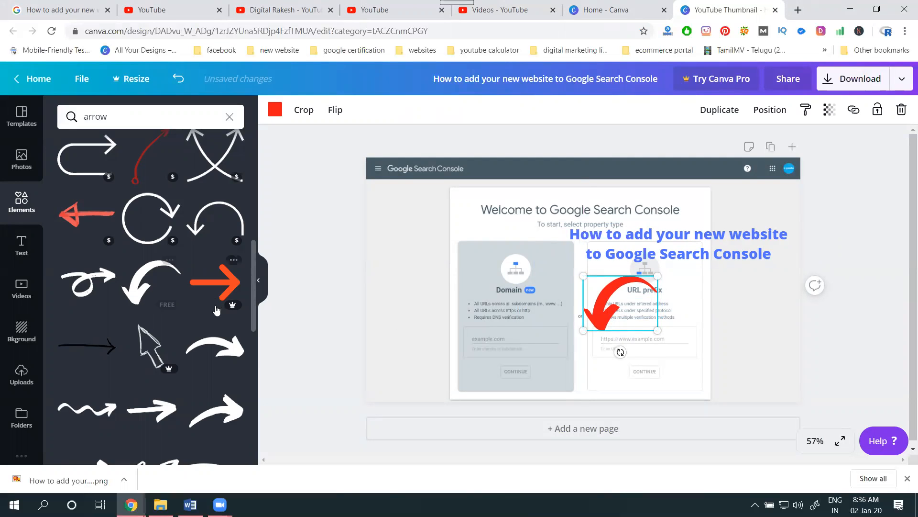
scroll(196, 307, "down", 3)
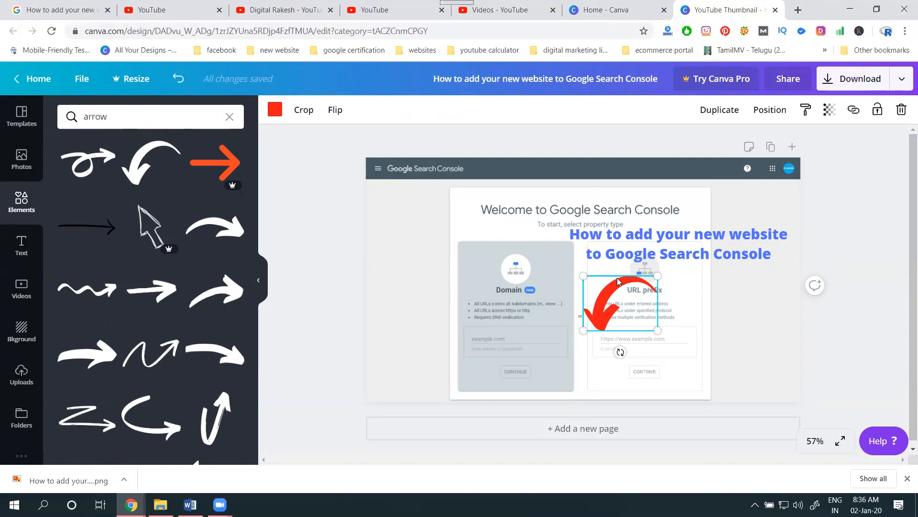
key("Delete")
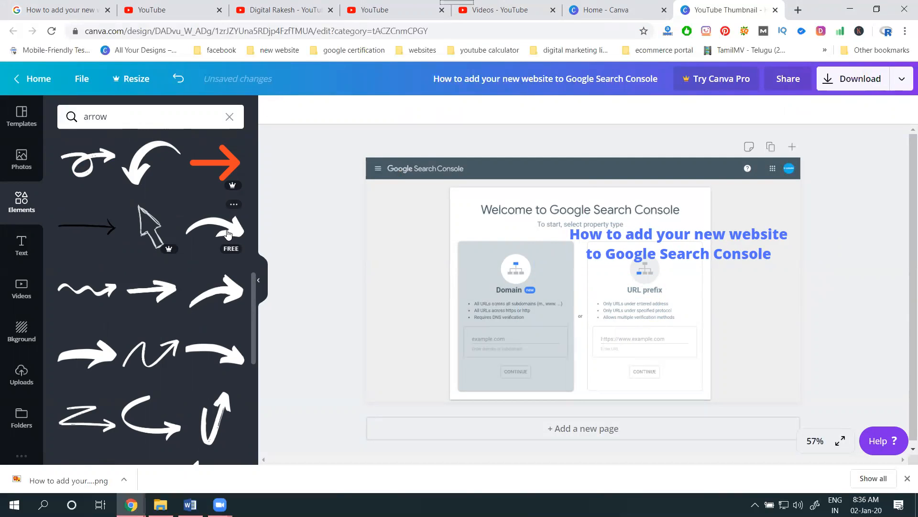
Step: Add the free white arrow that arcs down to the right and rotate it so it points downward
left_click(228, 233)
left_click_drag(583, 336, 528, 272)
left_click_drag(560, 178, 584, 284)
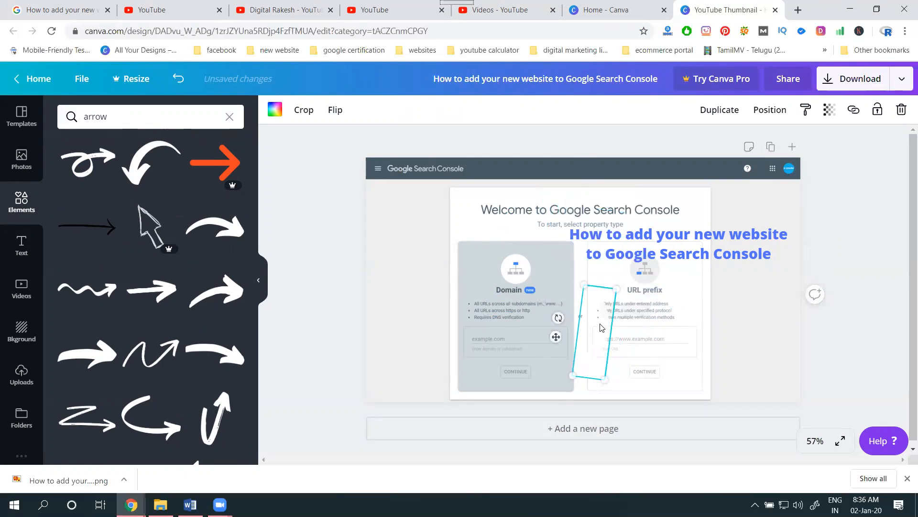
Step: Shrink the rotated arrow and place it on the URL prefix card between the title and the URL field
left_click_drag(597, 324, 632, 293)
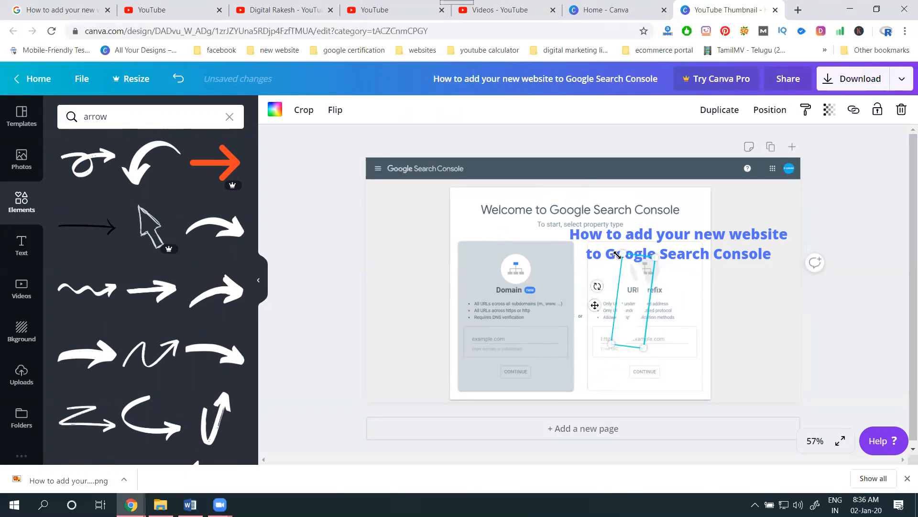
left_click_drag(622, 254, 634, 294)
left_click_drag(640, 334, 642, 308)
left_click_drag(626, 319, 620, 330)
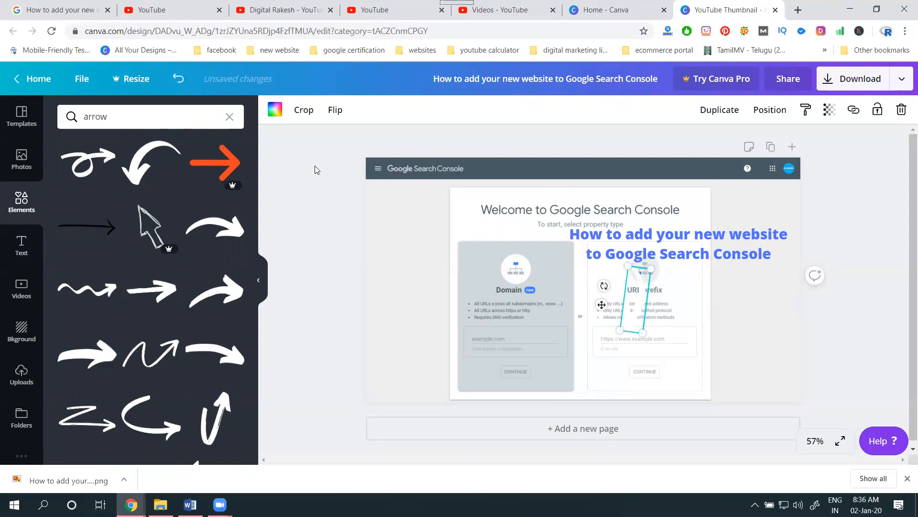
Step: Recolor the downward arrow with the custom red #eb1212
left_click(275, 110)
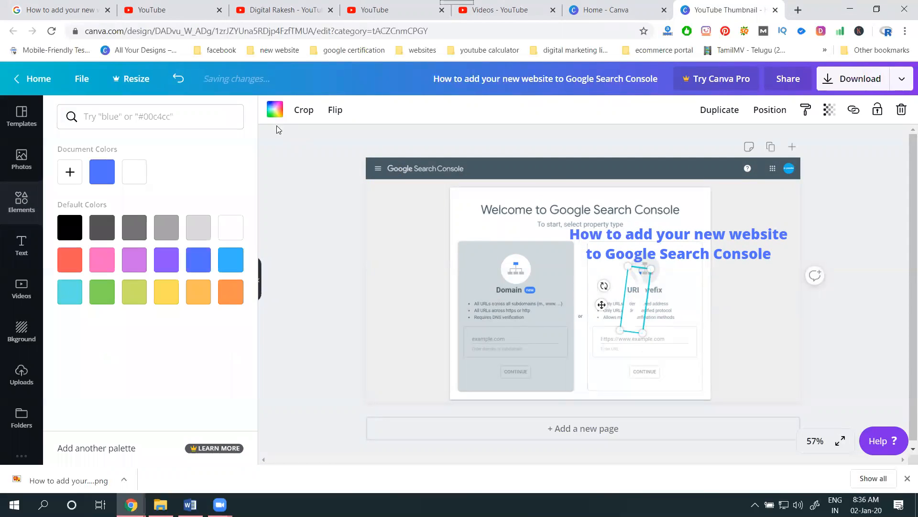
left_click(70, 172)
left_click(215, 204)
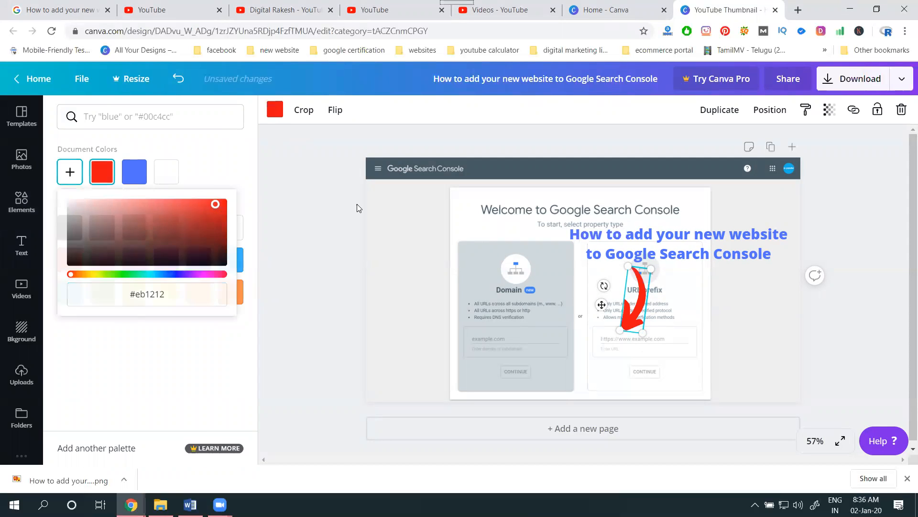
left_click(357, 204)
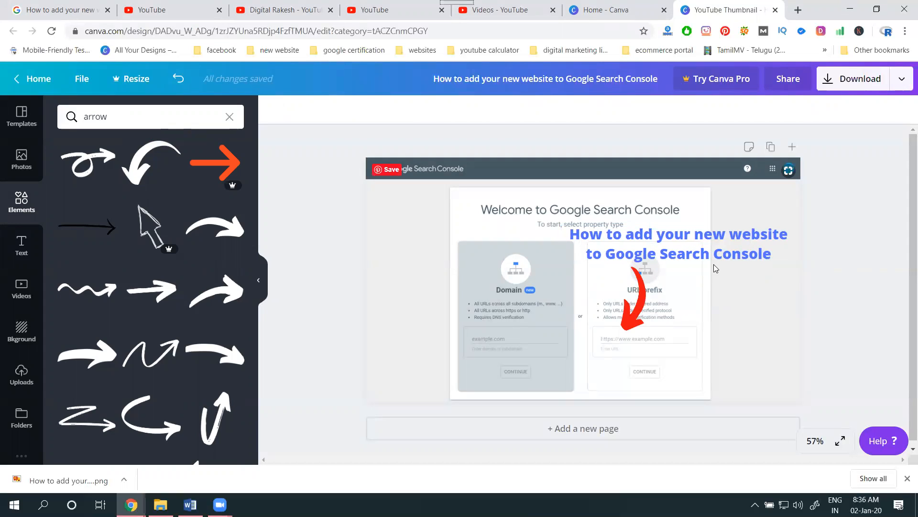
Step: Widen the title text box toward the Domain card and set its font size to 36
left_click(632, 248)
left_click_drag(561, 244, 493, 249)
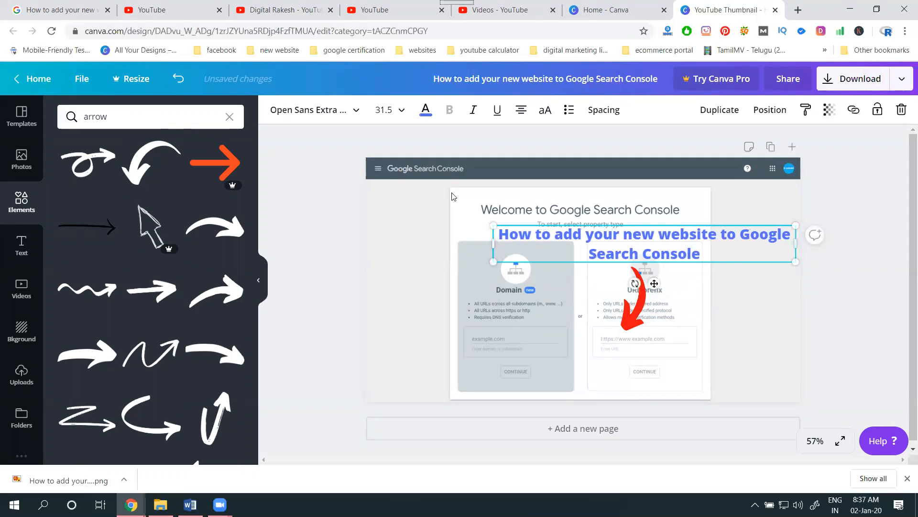
left_click(388, 111)
scroll(404, 276, "down", 1)
scroll(404, 276, "down", 1)
left_click(403, 276)
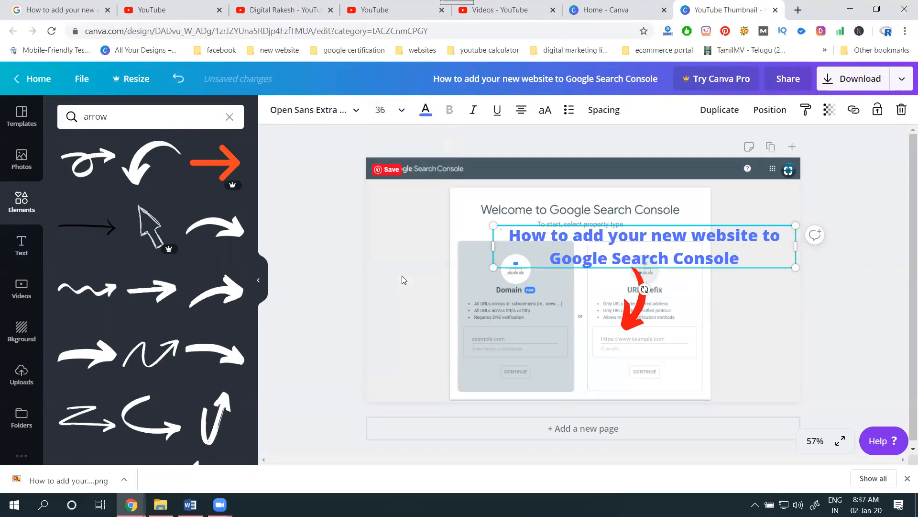
left_click(863, 321)
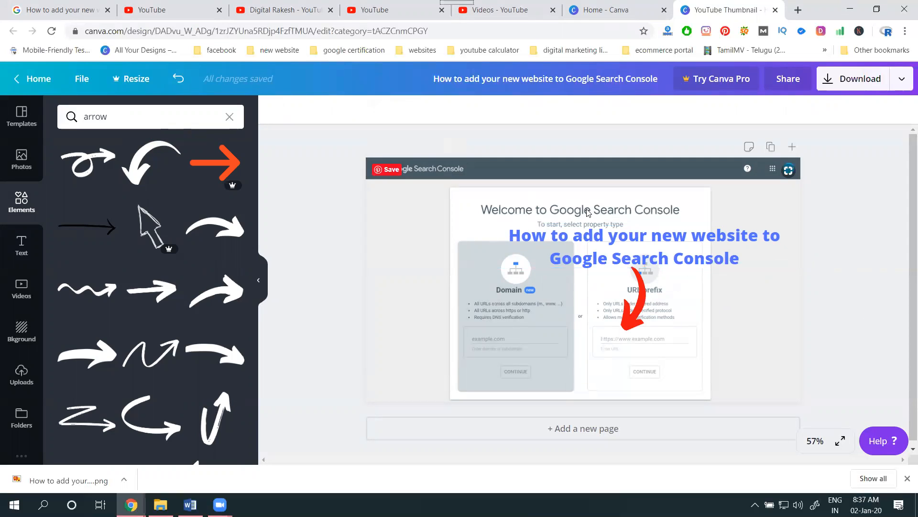
left_click(414, 246)
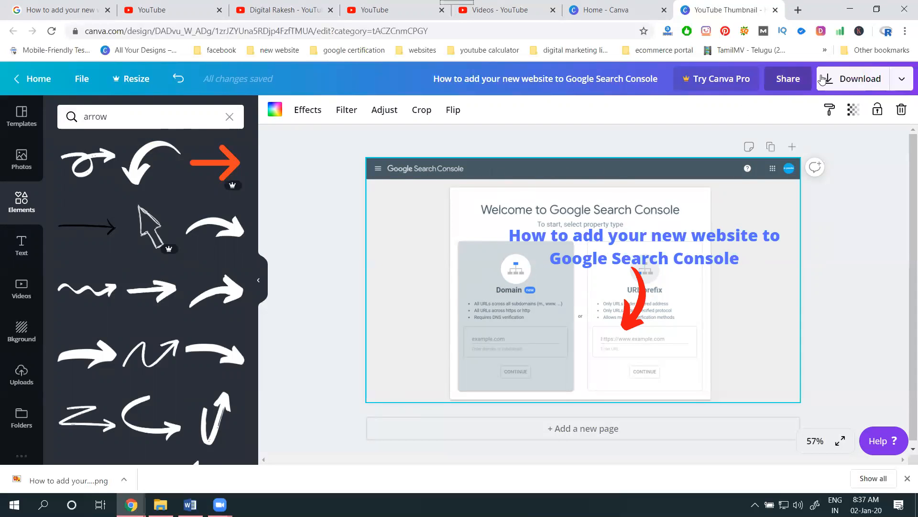
Step: Download the finished thumbnail as a JPG file
left_click(856, 78)
left_click(789, 160)
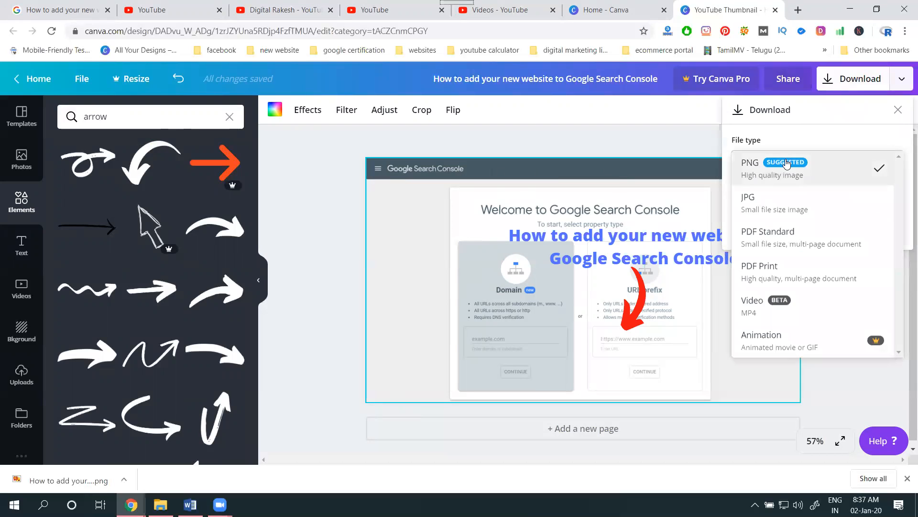
left_click(780, 196)
left_click(782, 198)
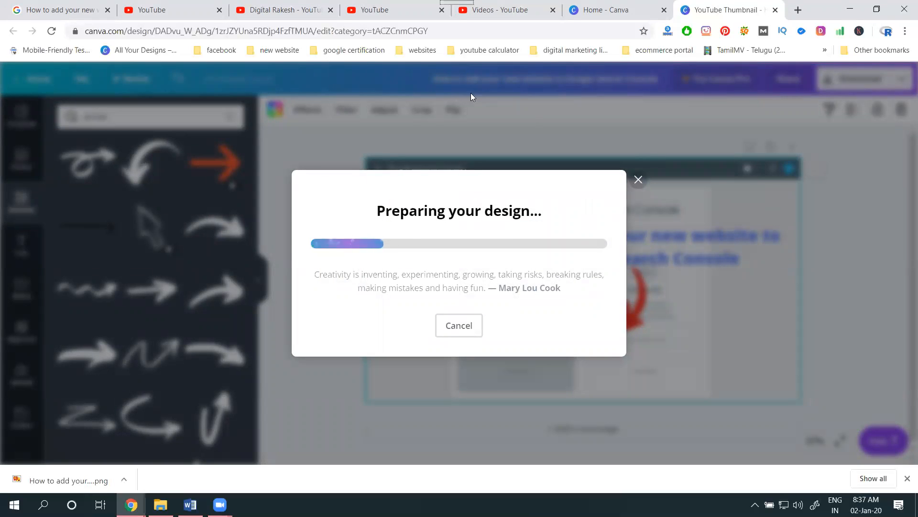
left_click(382, 9)
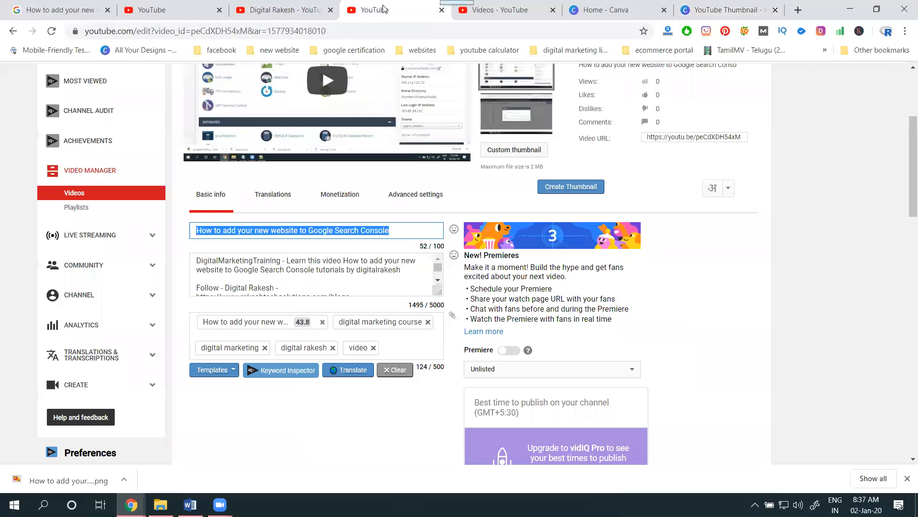
left_click(704, 8)
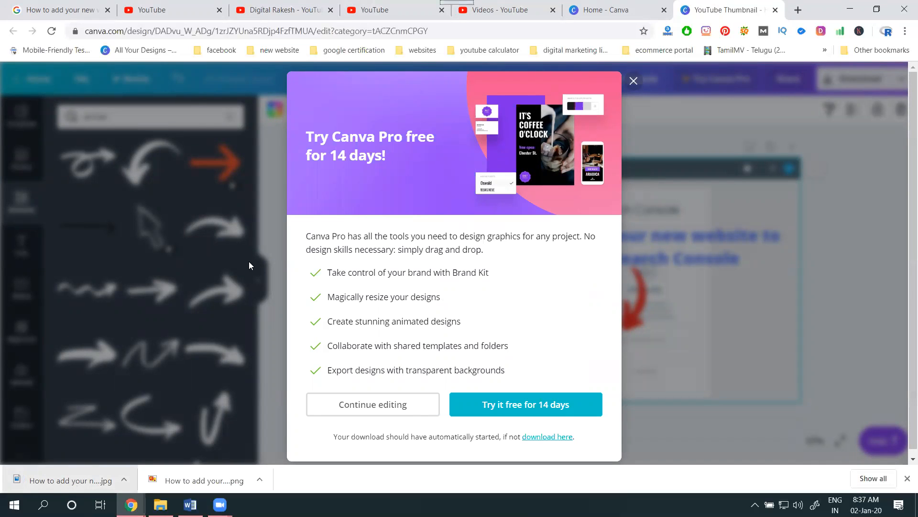
Step: Switch to the YouTube video edit page and upload "How to add your new website to Google Search Console" from Downloads as the custom thumbnail
left_click(382, 9)
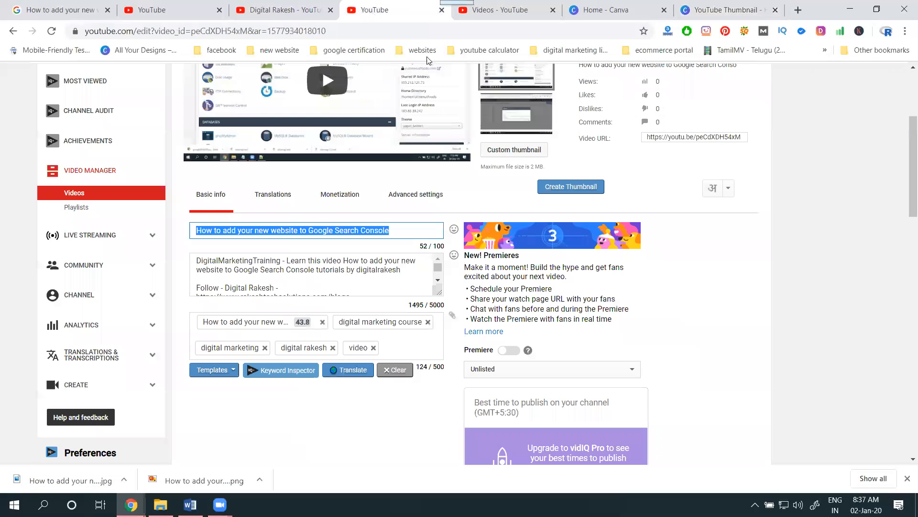
left_click(519, 148)
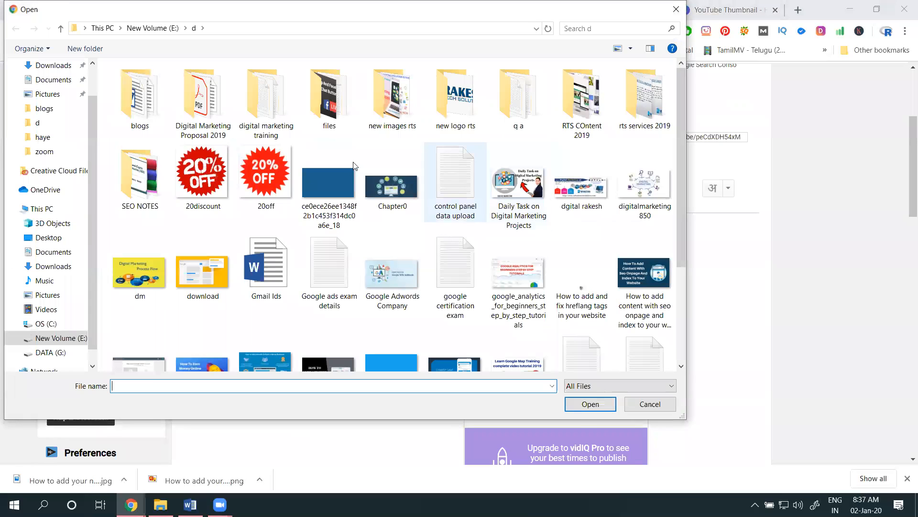
left_click(44, 67)
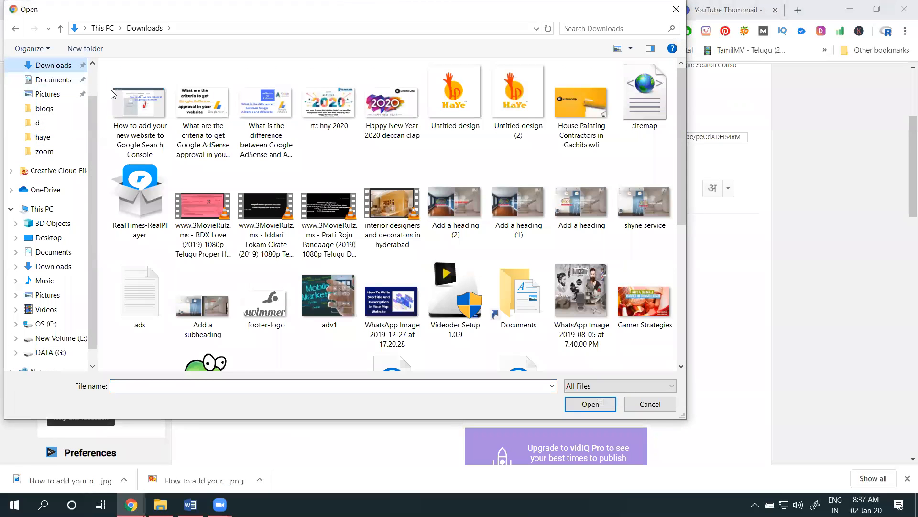
left_click(134, 117)
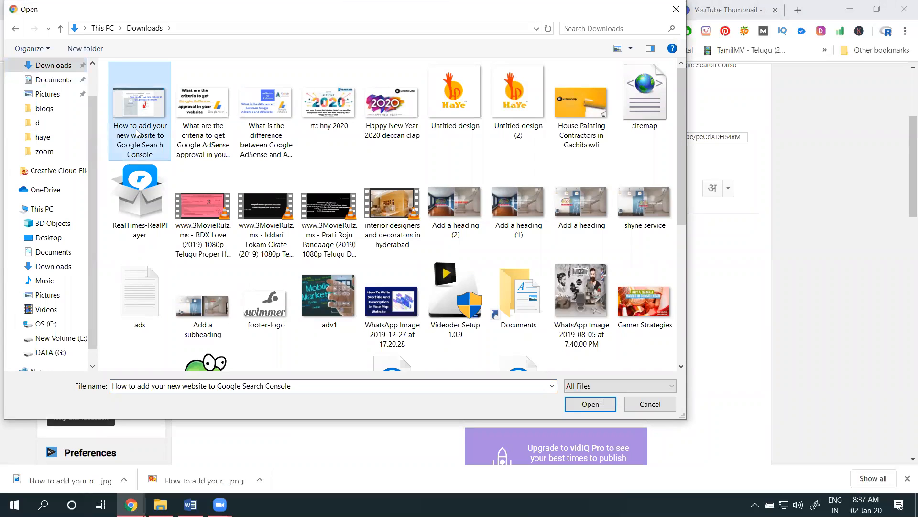
double_click(137, 133)
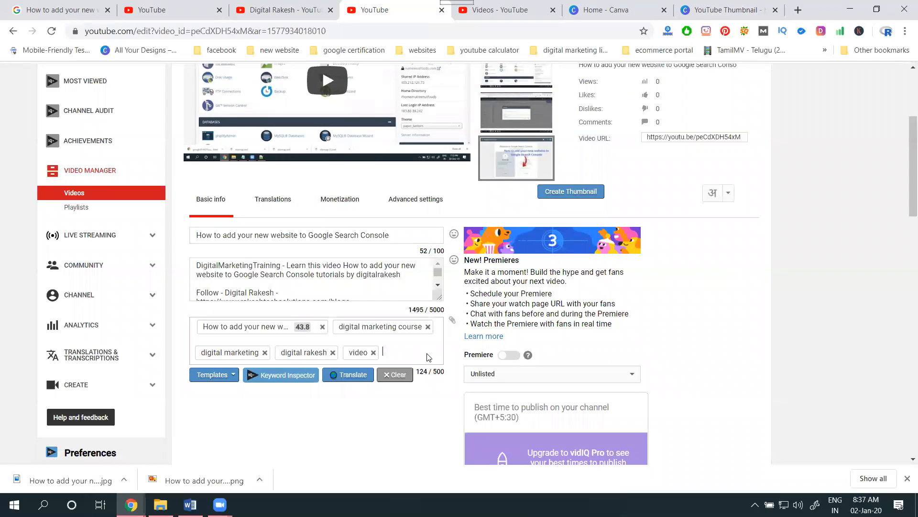
Step: Add the tag "How to add your website to Google Search Console" by taking the video title and removing the word "new"
type("How to add your new website to Google Search Console")
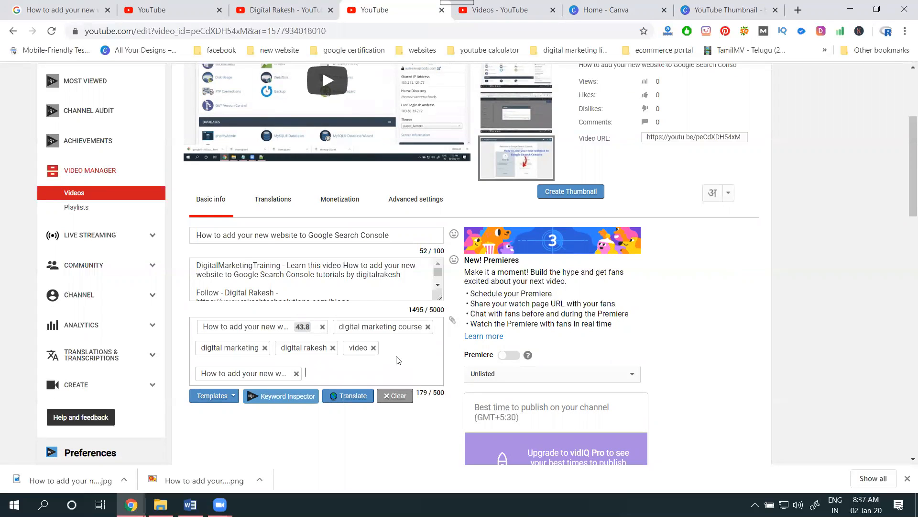
key("BackSpace")
key("ctrl+c")
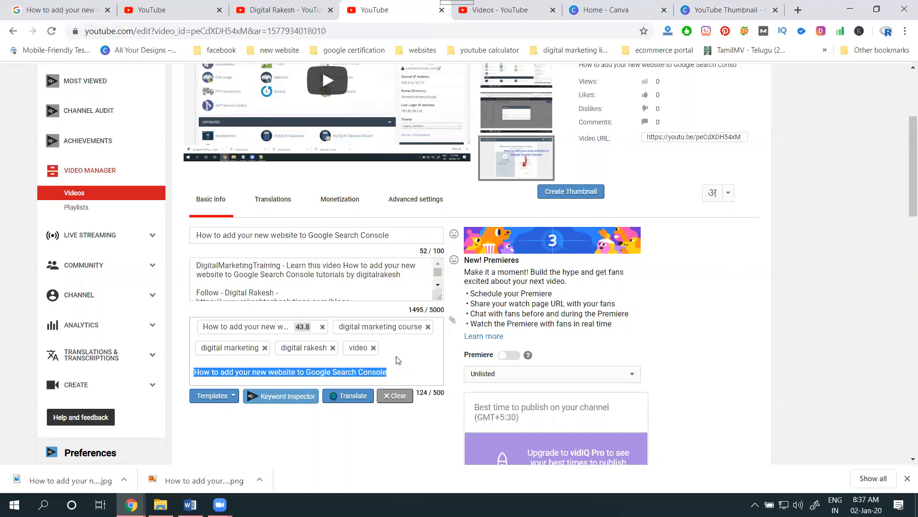
key("Home")
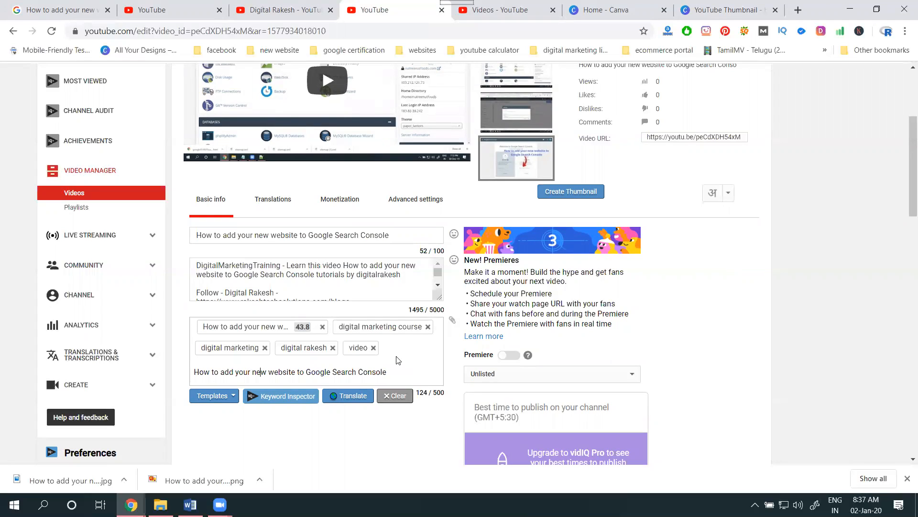
key("BackSpace")
key("BackSpace")
key("BackSpace")
key("BackSpace")
key("Return")
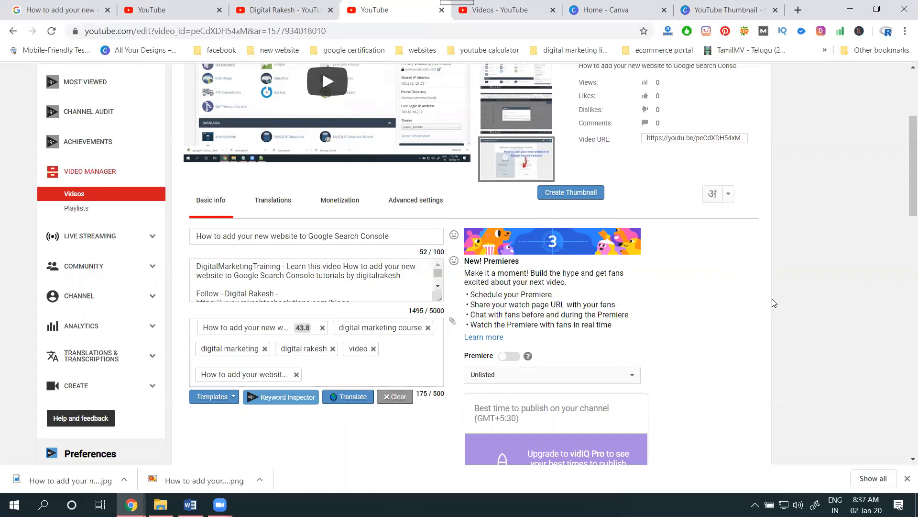
Step: Create a public playlist for the video named "How to add your new website to Google Search Console"
scroll(772, 298, "up", 2)
scroll(753, 287, "down", 6)
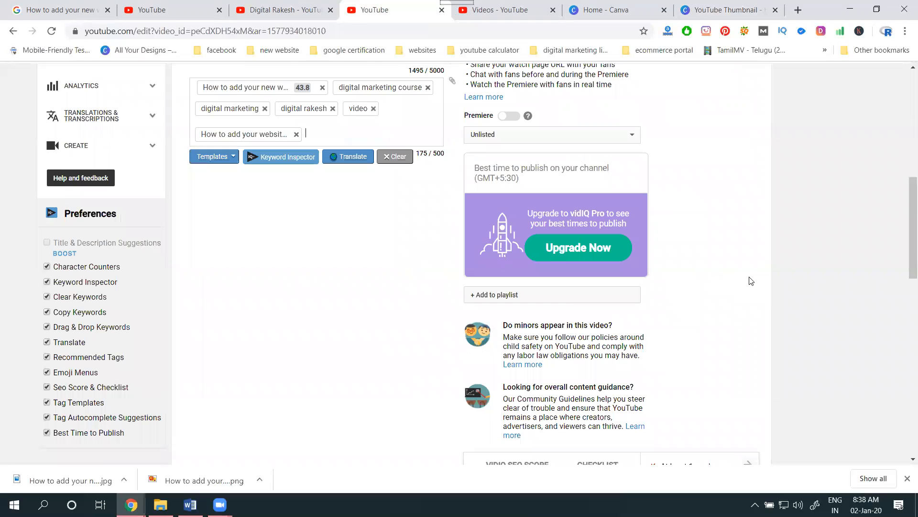
left_click(569, 296)
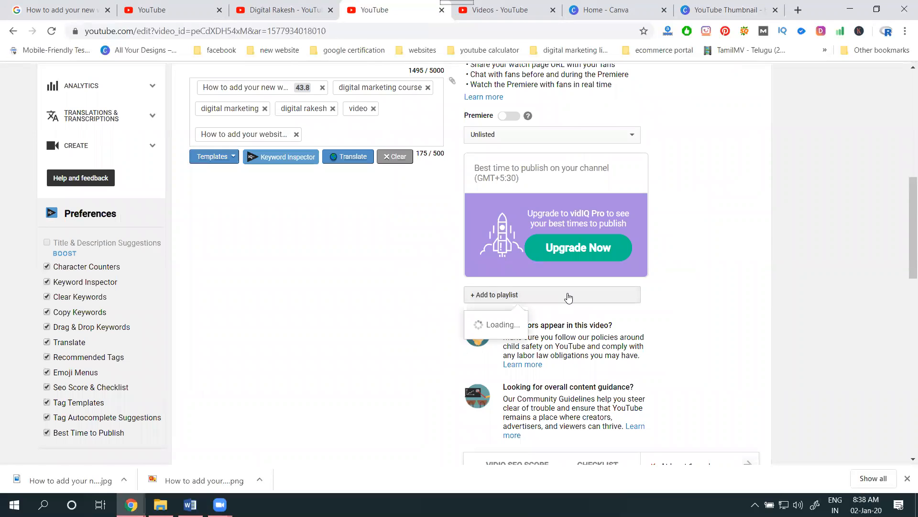
scroll(555, 297, "down", 5)
left_click(526, 245)
key("ctrl+v")
left_click(608, 271)
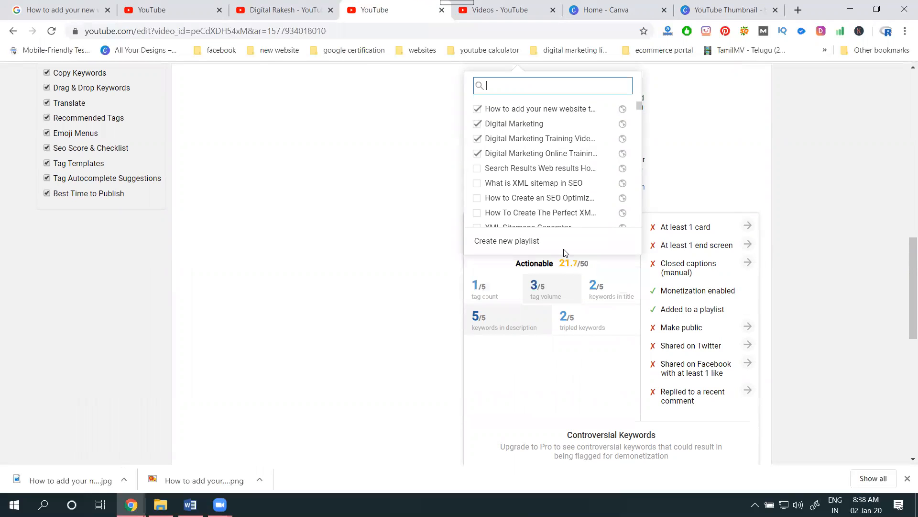
Step: Create another public playlist named "How to add your website to Google Search Console"
left_click(541, 238)
key("ctrl+v")
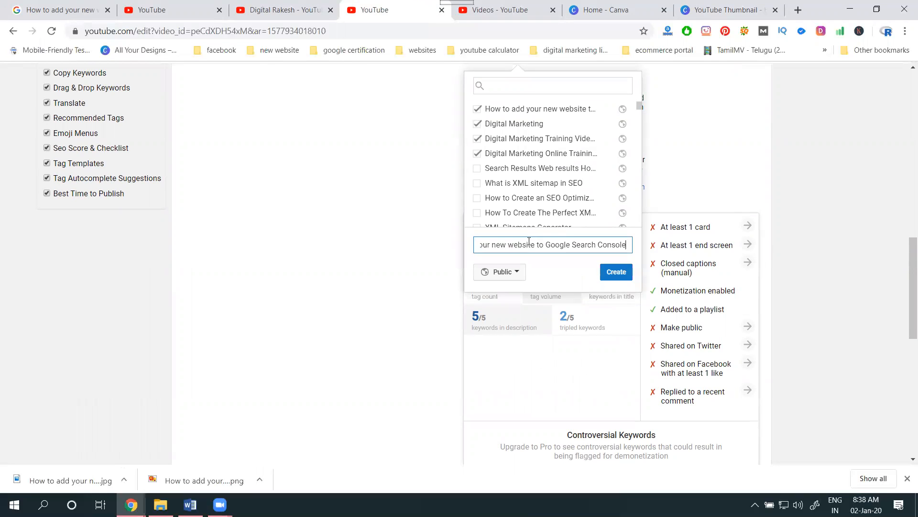
key("BackSpace")
key("BackSpace")
key("BackSpace")
key("BackSpace")
left_click(615, 272)
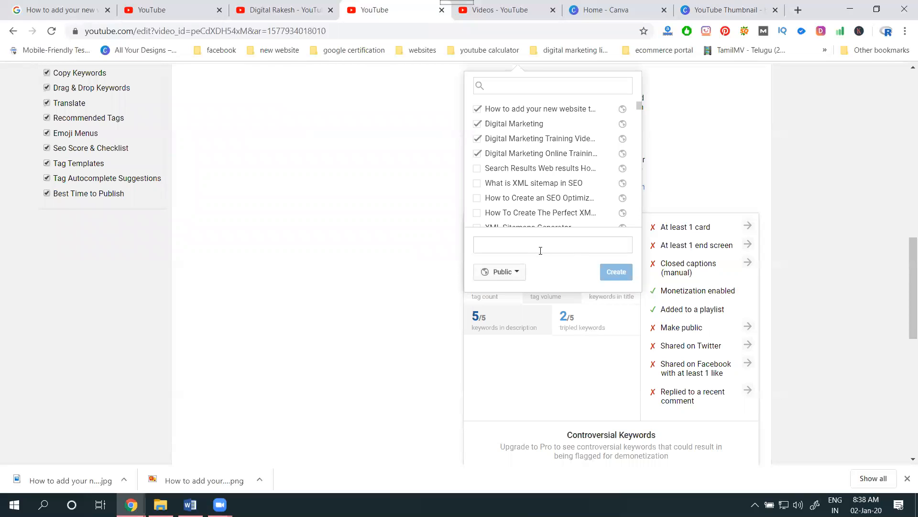
Step: Create another public playlist named "How to add your new website to Google webmaster tool"
left_click(526, 246)
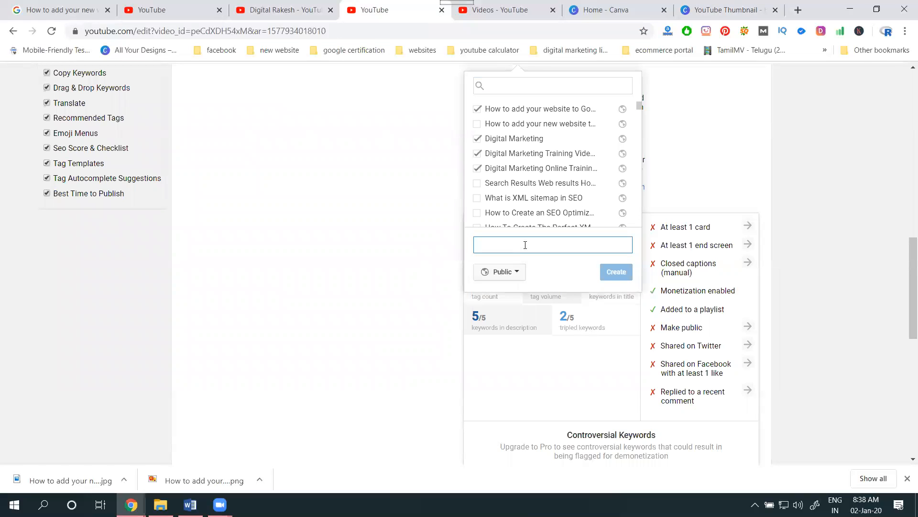
key("ctrl+v")
left_click_drag(573, 244, 629, 243)
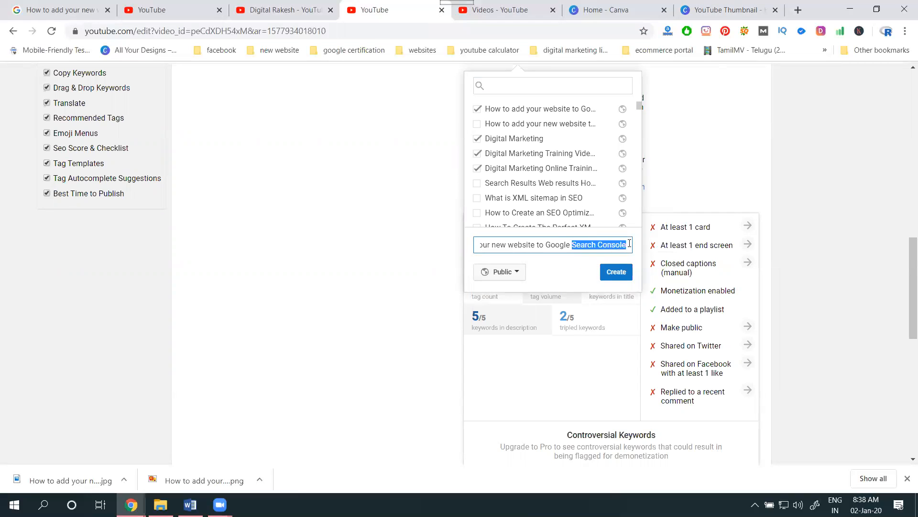
type("webma")
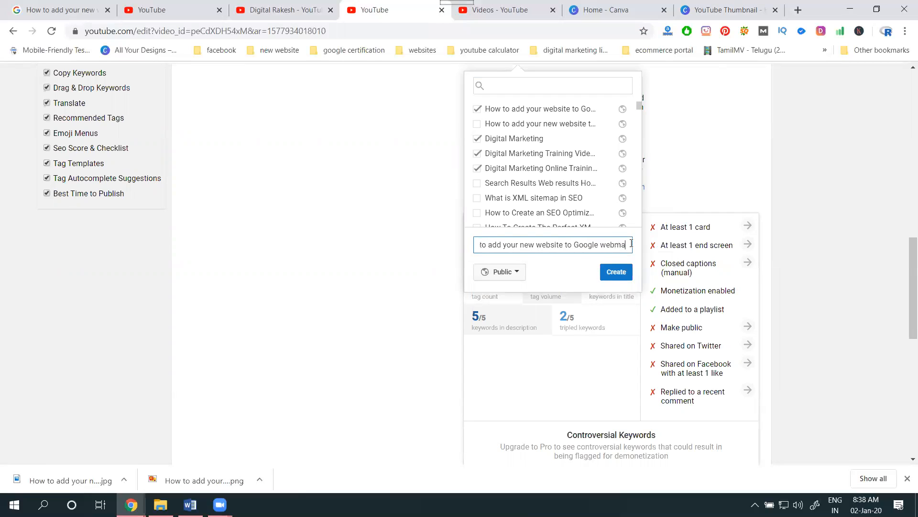
type("ster tool")
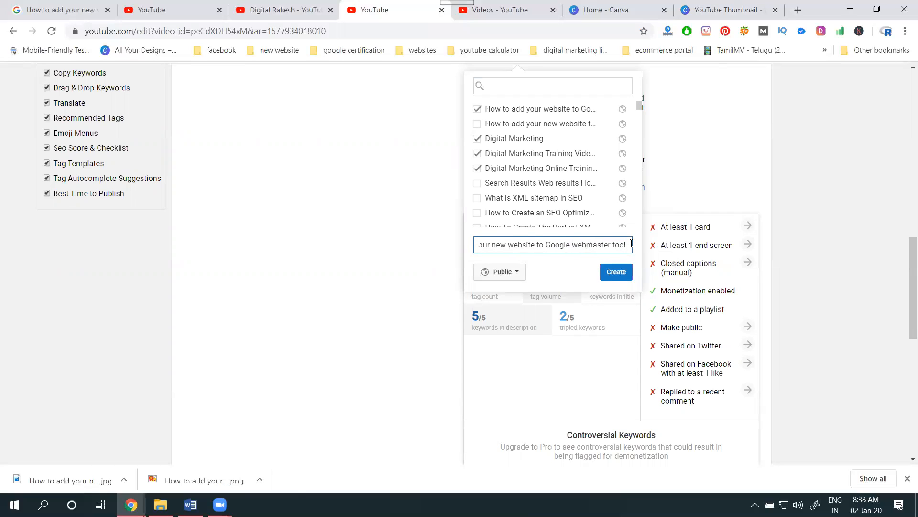
left_click(614, 279)
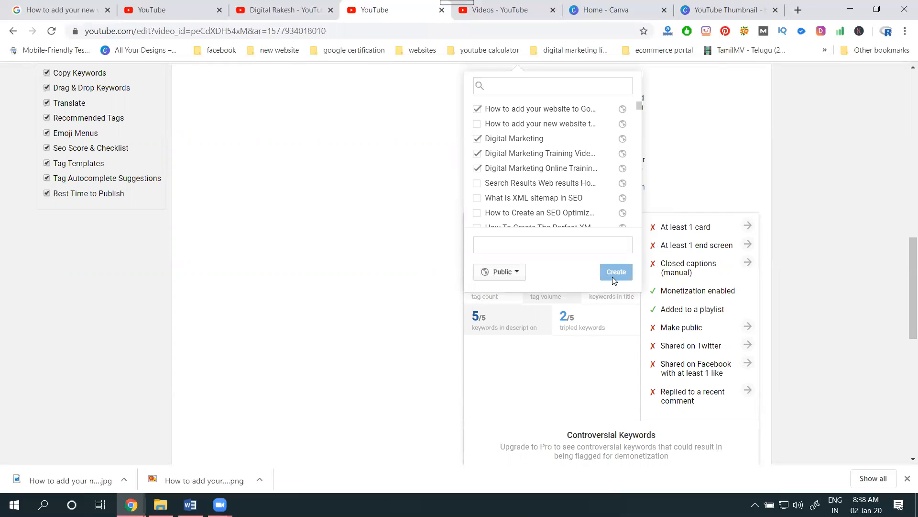
Step: Create a further public playlist named "How to add your website to Google webmaster tools"
left_click(525, 111)
left_click(522, 248)
key("ctrl+v")
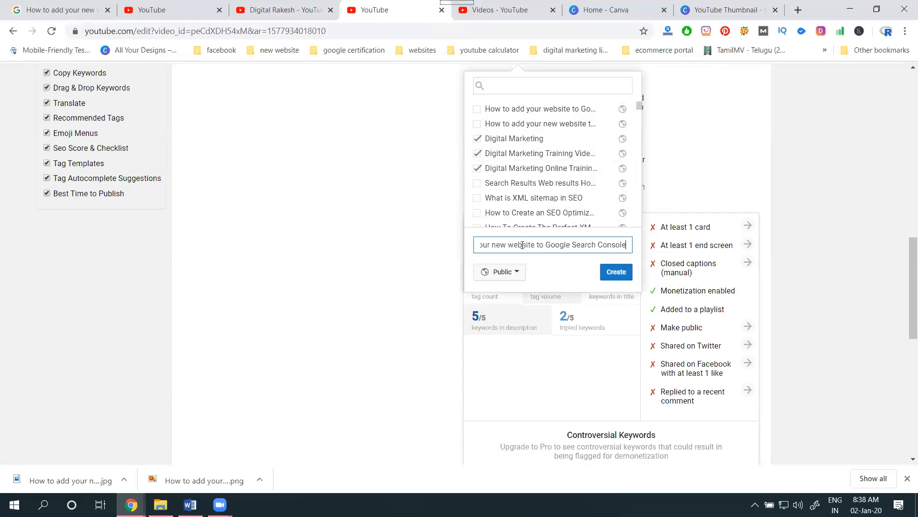
double_click(500, 246)
key("BackSpace")
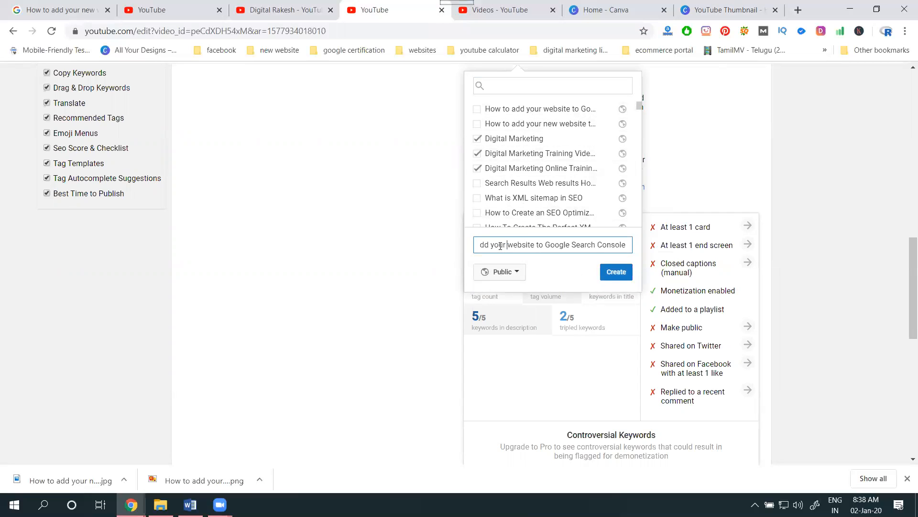
left_click_drag(575, 245, 632, 245)
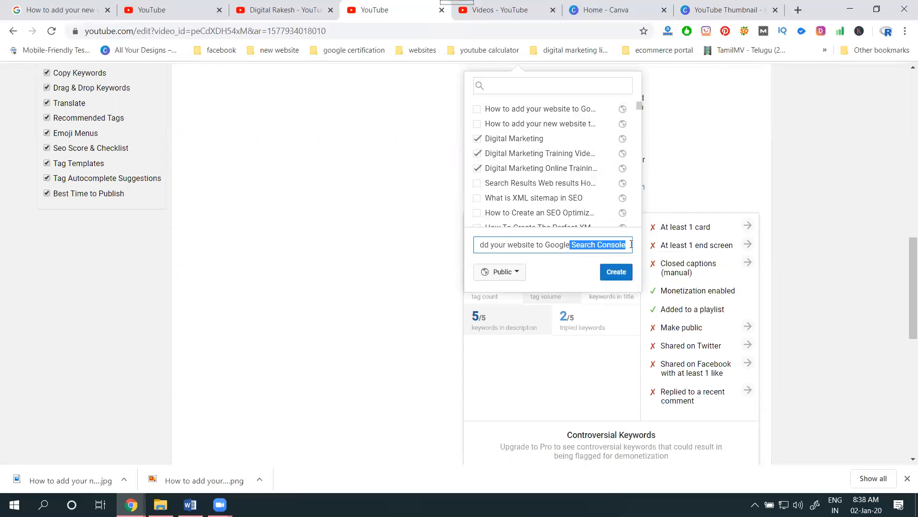
type("webmaster tools")
left_click(617, 278)
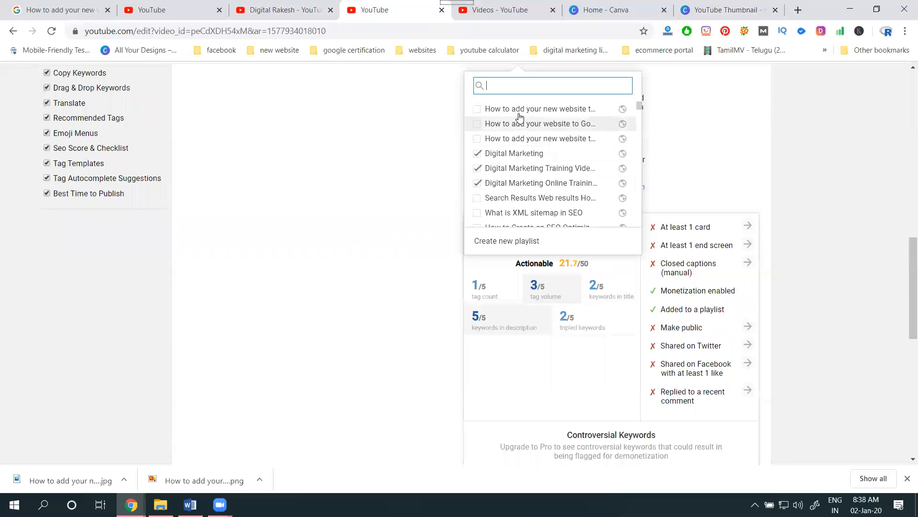
Step: Include the video in the newly created "How to add your website" and "How to add your new website" playlists and close the list
left_click(516, 124)
left_click(509, 138)
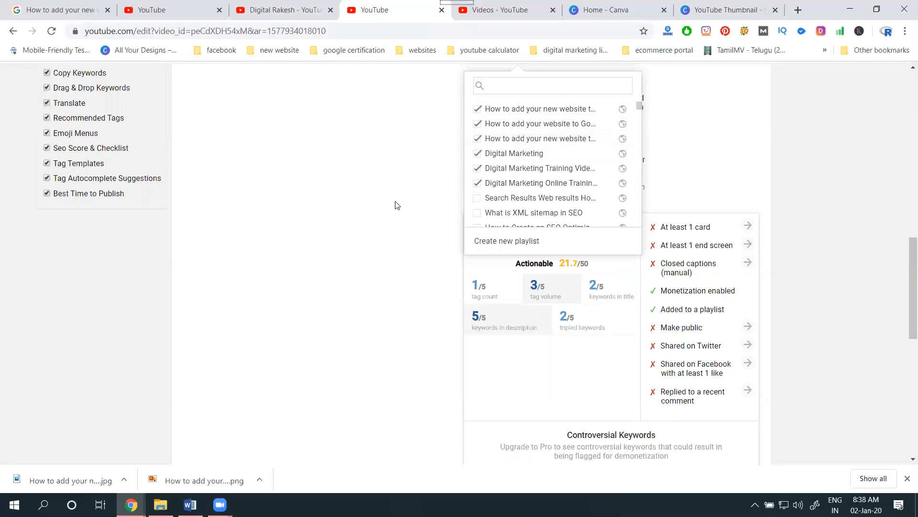
left_click(396, 204)
Step: Copy "Google Search Console" from the video title and add it as a tag
scroll(395, 204, "up", 6)
scroll(396, 205, "up", 7)
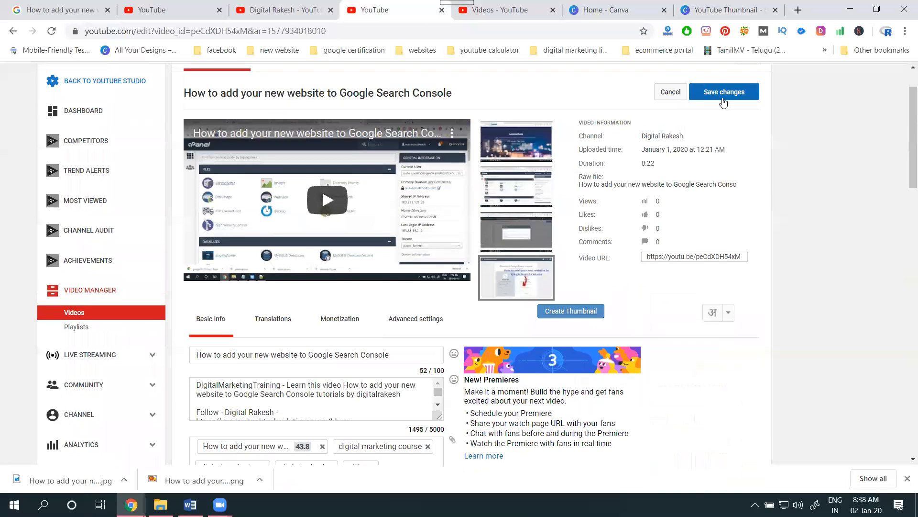
left_click_drag(391, 355, 309, 357)
scroll(310, 357, "down", 3)
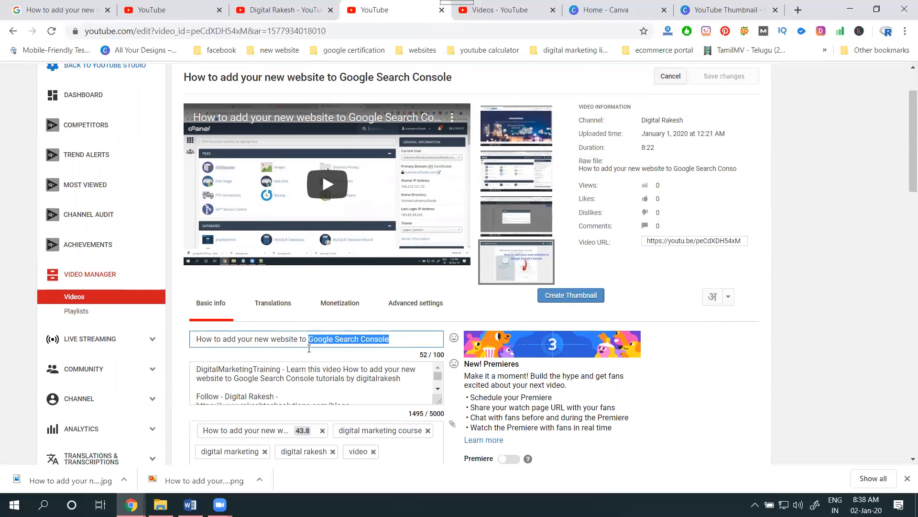
left_click(350, 319)
type("Google Search Console")
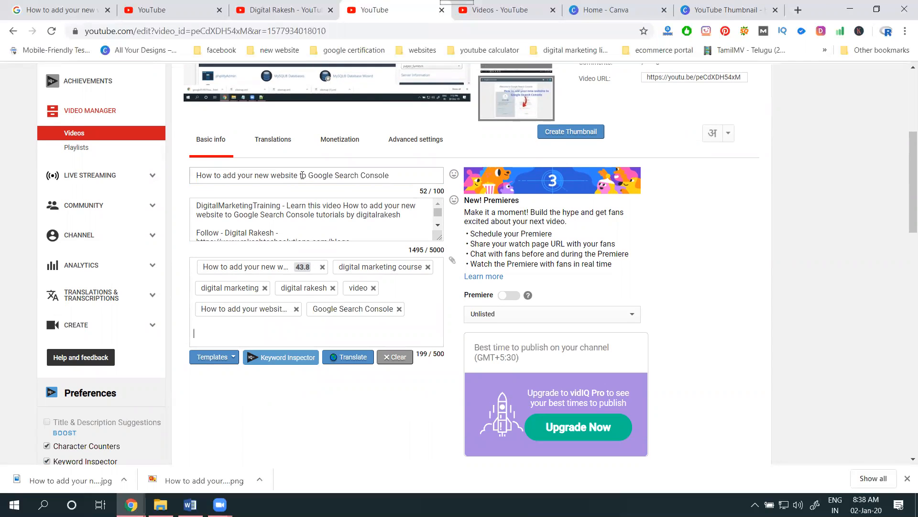
Step: Add the tags "website", copied from the title, and "google webmaster" to the video
left_click_drag(300, 175, 276, 178)
key("ctrl+c")
left_click(318, 337)
key("ctrl+v")
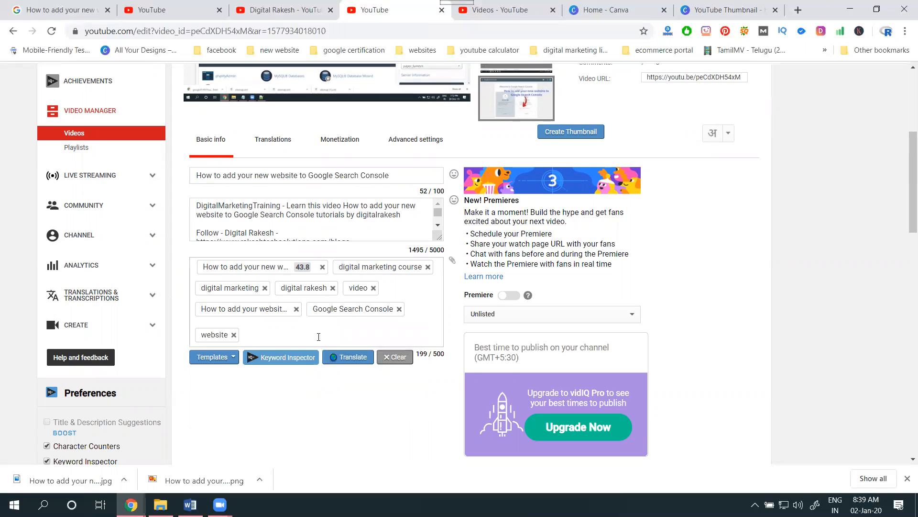
type("google webmaster")
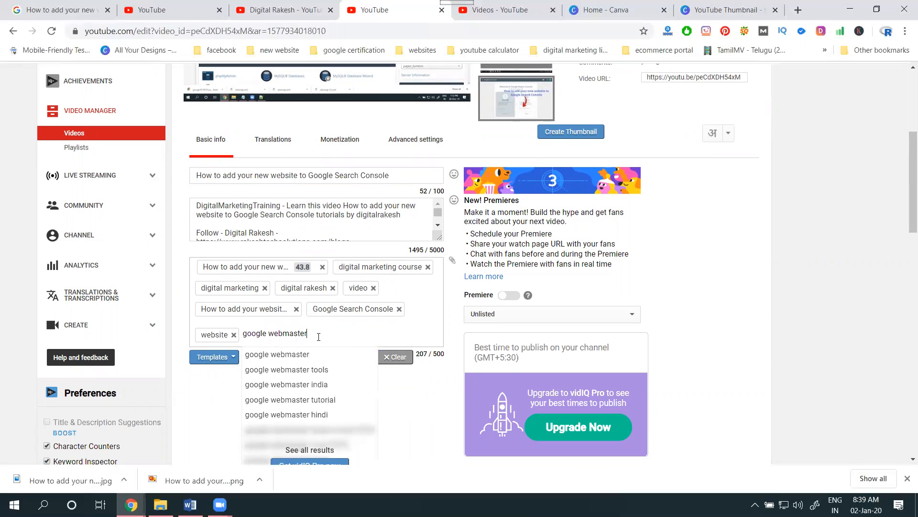
key("Return")
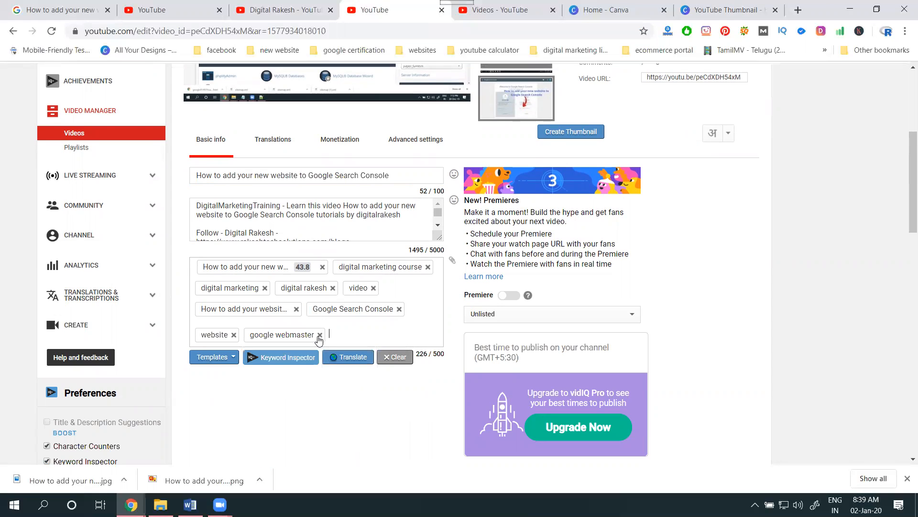
Step: Set the video's visibility to Public with Premiere turned on, and save the changes
scroll(656, 309, "down", 5)
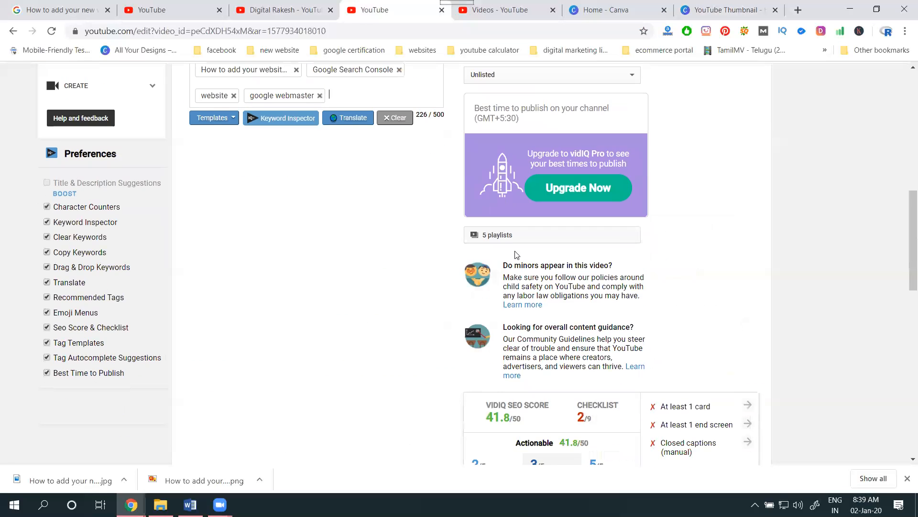
scroll(617, 288, "down", 3)
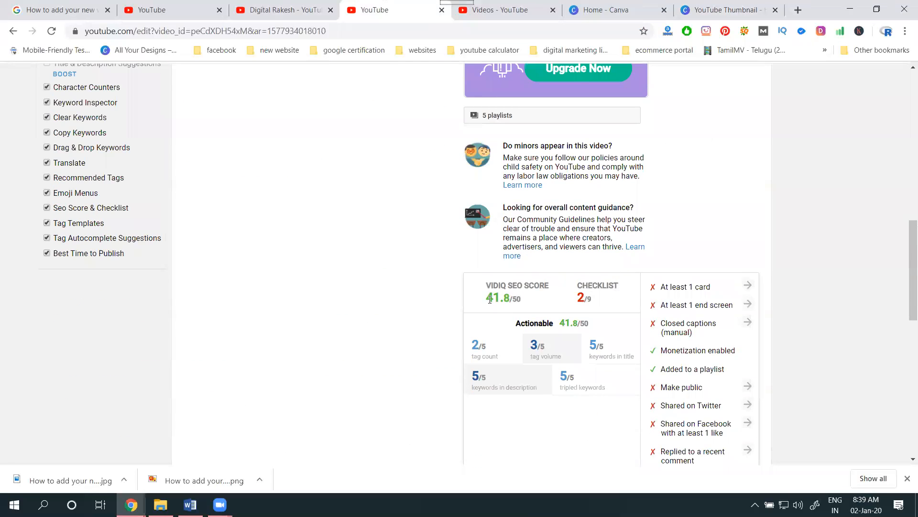
scroll(680, 228, "up", 6)
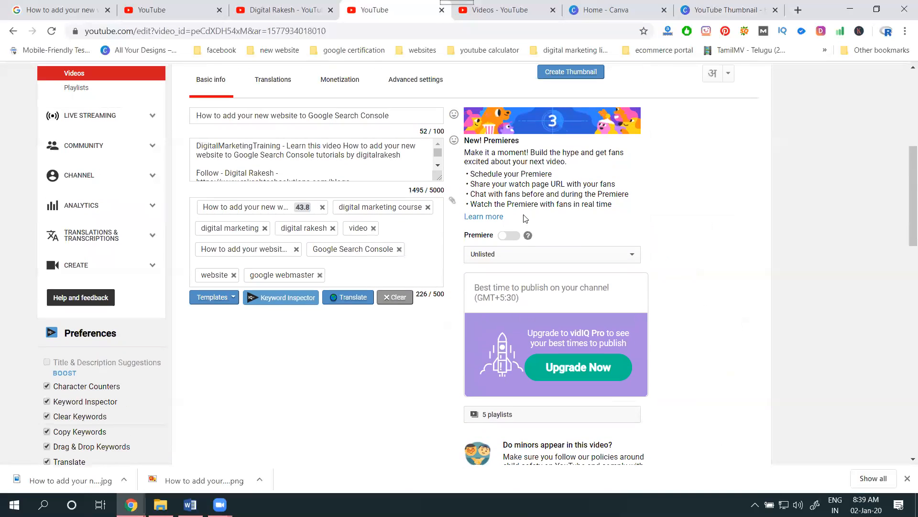
left_click(490, 254)
left_click(487, 267)
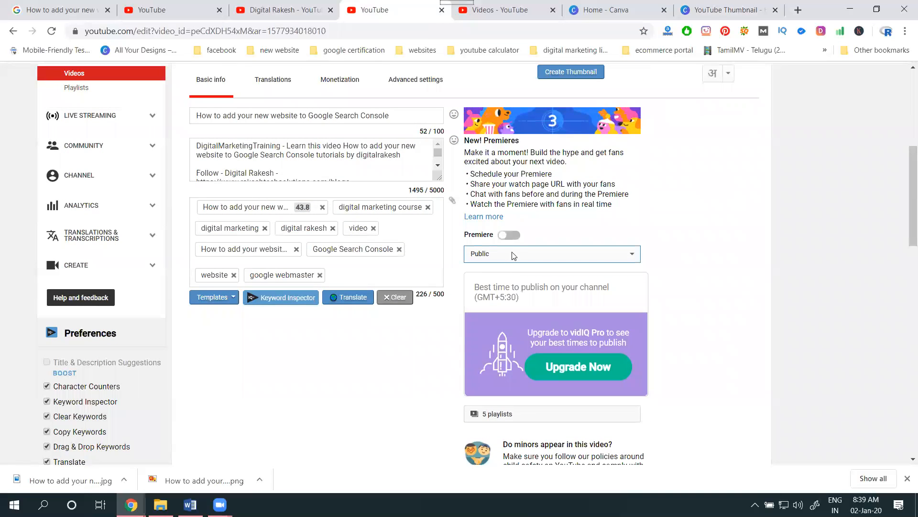
left_click(519, 236)
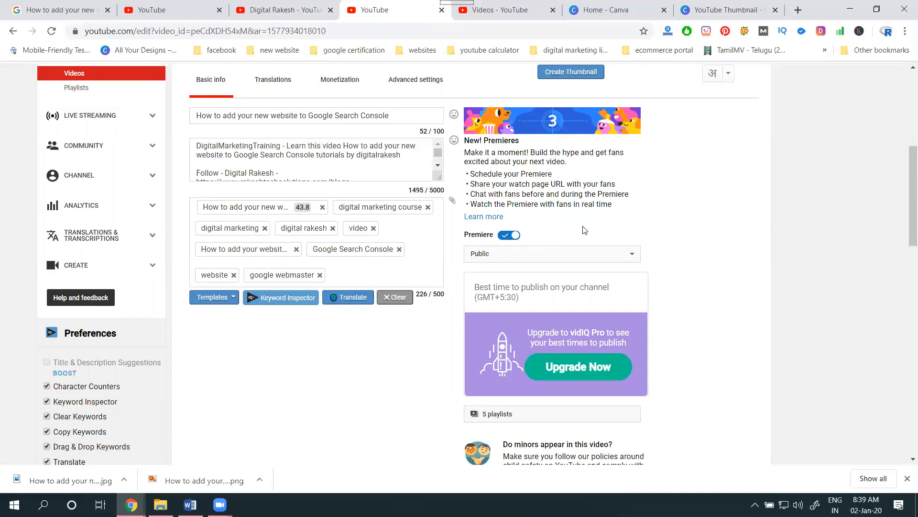
scroll(777, 204, "up", 5)
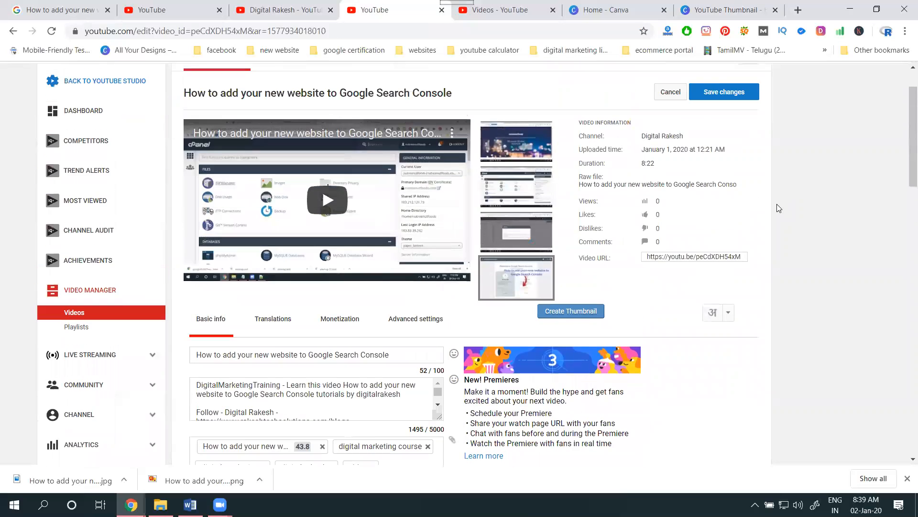
left_click(719, 92)
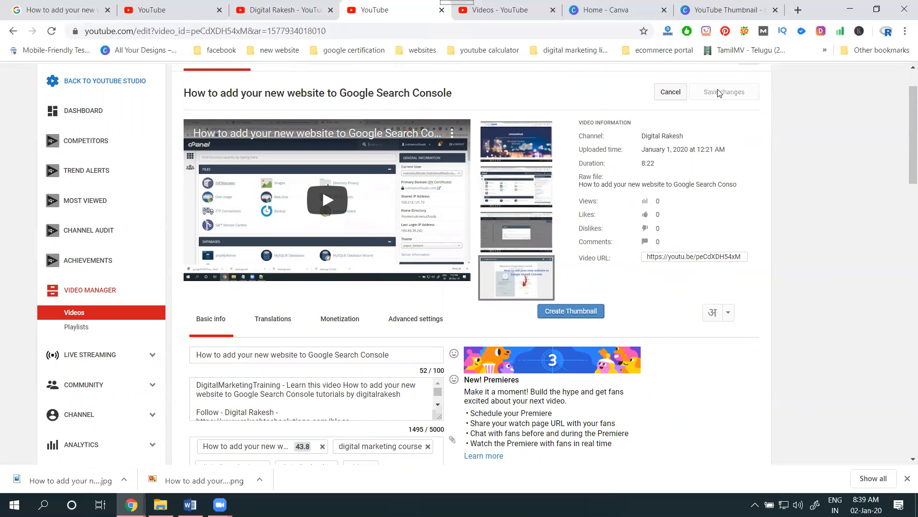
Step: Switch to the channel's Videos page and reload it to check the video's new thumbnail
mouse_move(515, 271)
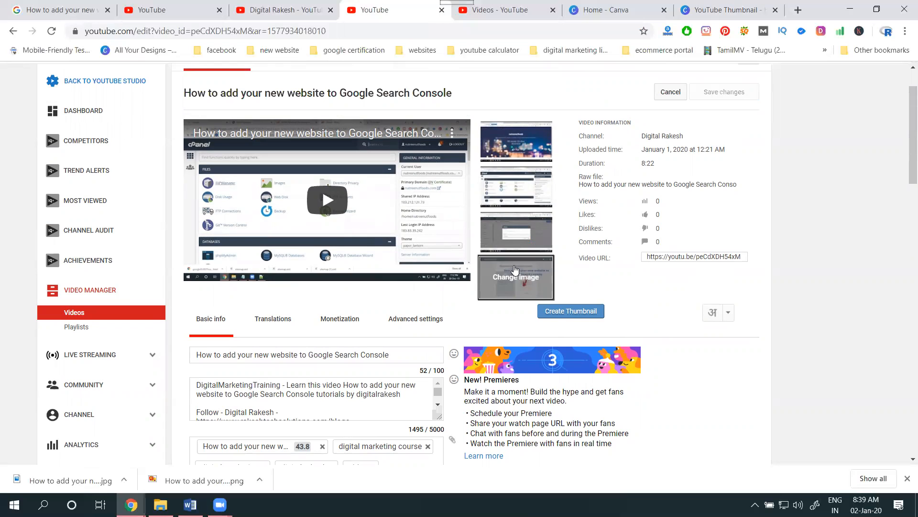
left_click(277, 9)
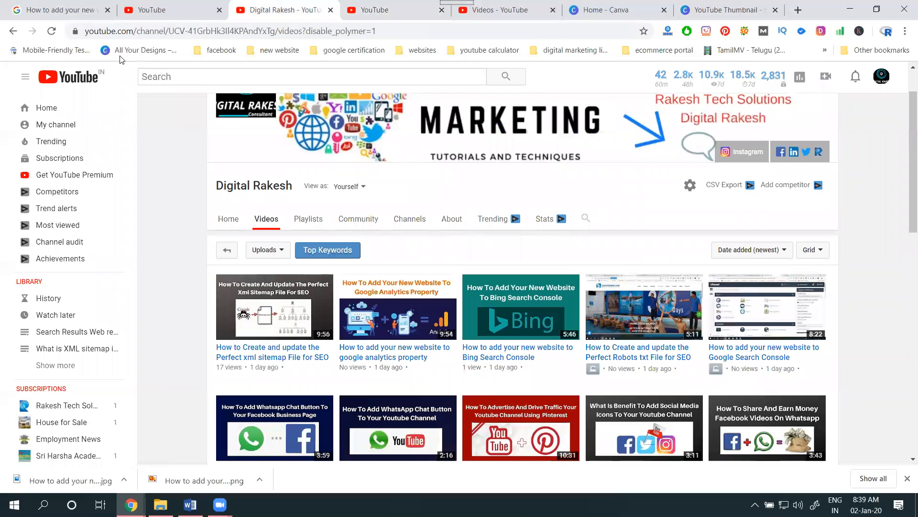
left_click(51, 31)
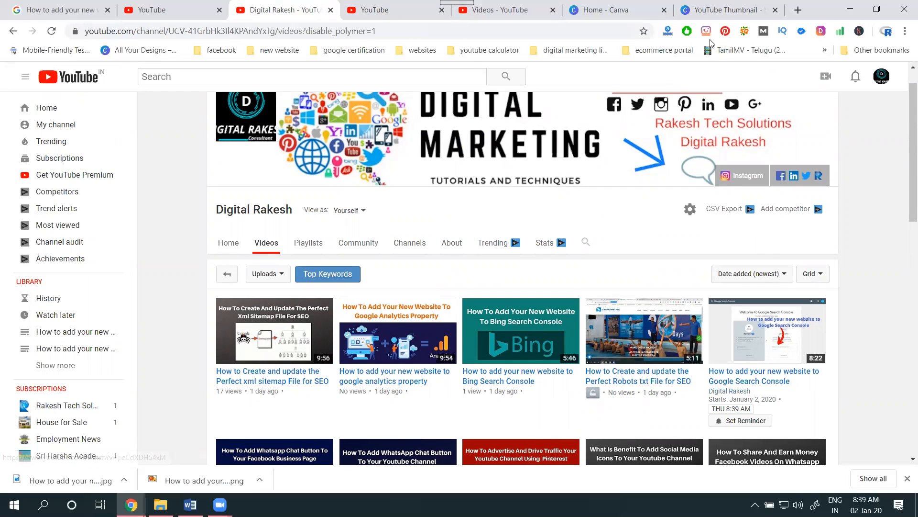
Step: Switch to the Canva thumbnail design, dismiss the Canva Pro offer and lower the opacity of the Search Console background image
left_click(717, 9)
left_click(634, 82)
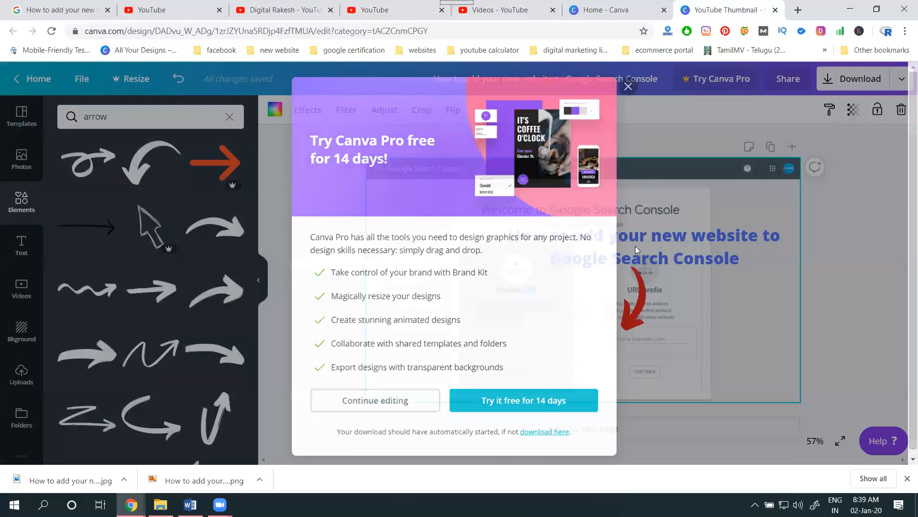
left_click(496, 267)
left_click(457, 267)
left_click(854, 111)
left_click_drag(826, 141, 775, 140)
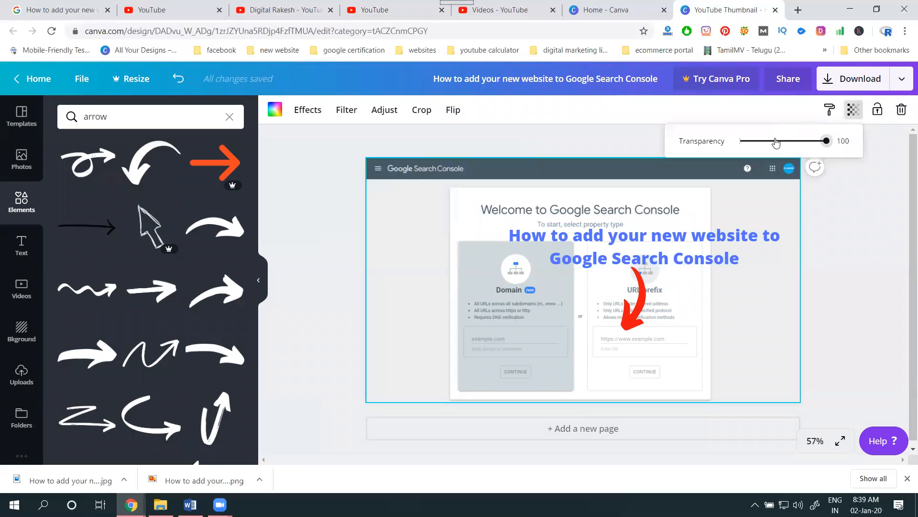
Step: Widen the thumbnail's title text box to about 1,141 px and set its font size to 56
left_click(623, 249)
left_click(623, 249)
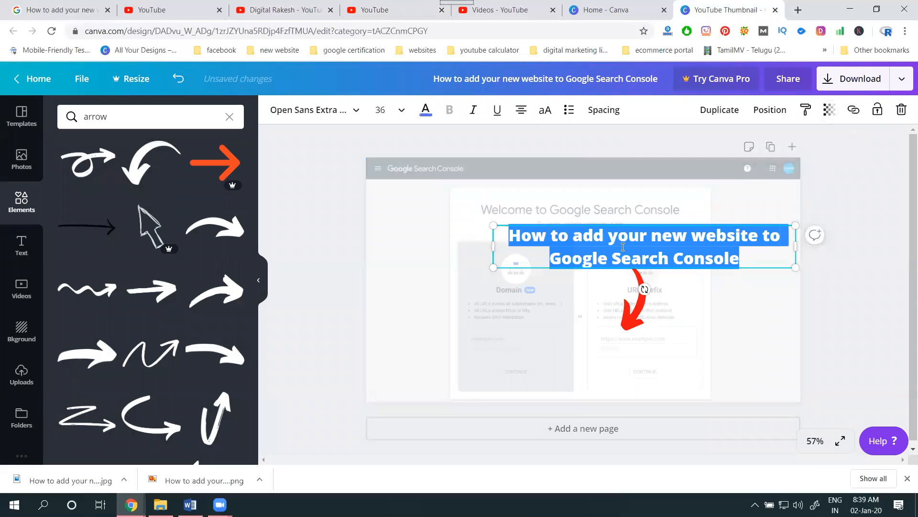
left_click_drag(493, 246, 407, 232)
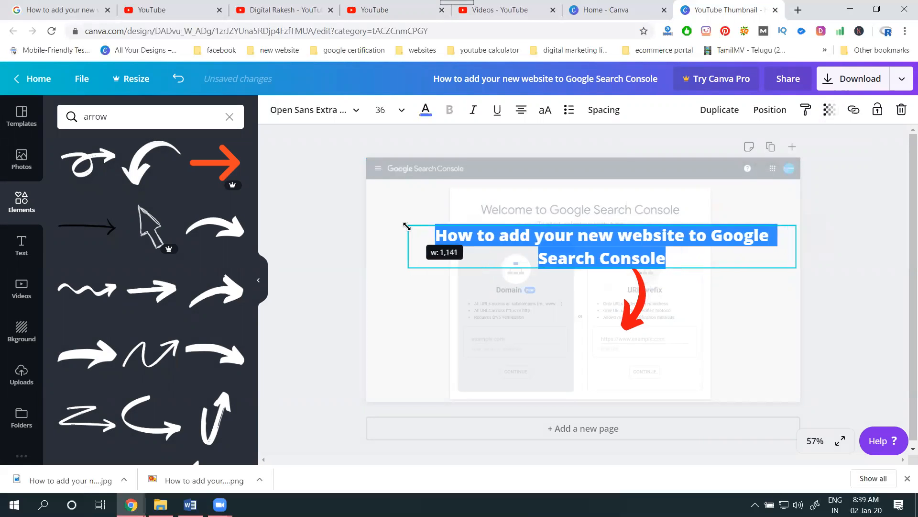
left_click(380, 110)
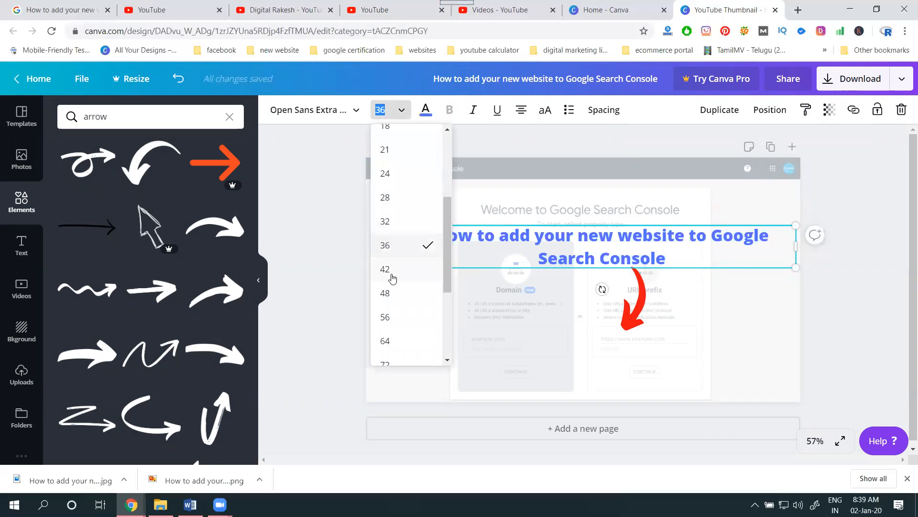
left_click(386, 293)
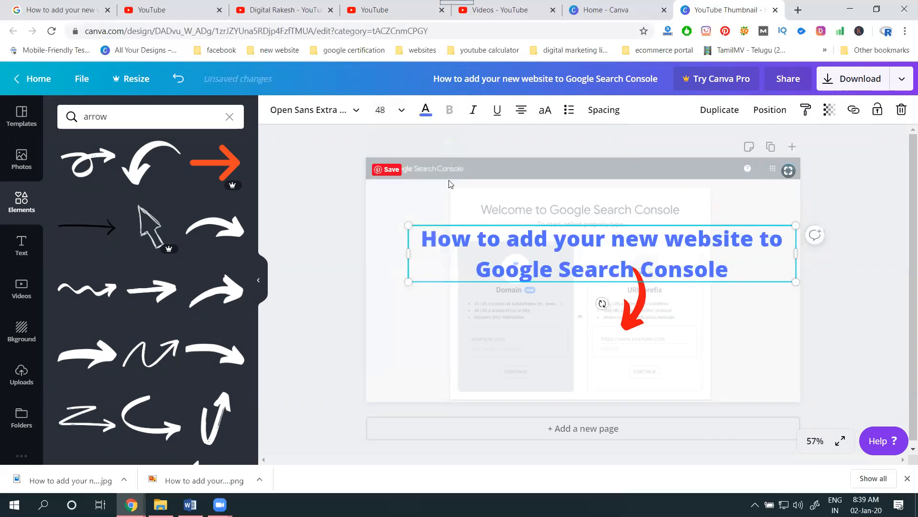
left_click(402, 109)
left_click(403, 267)
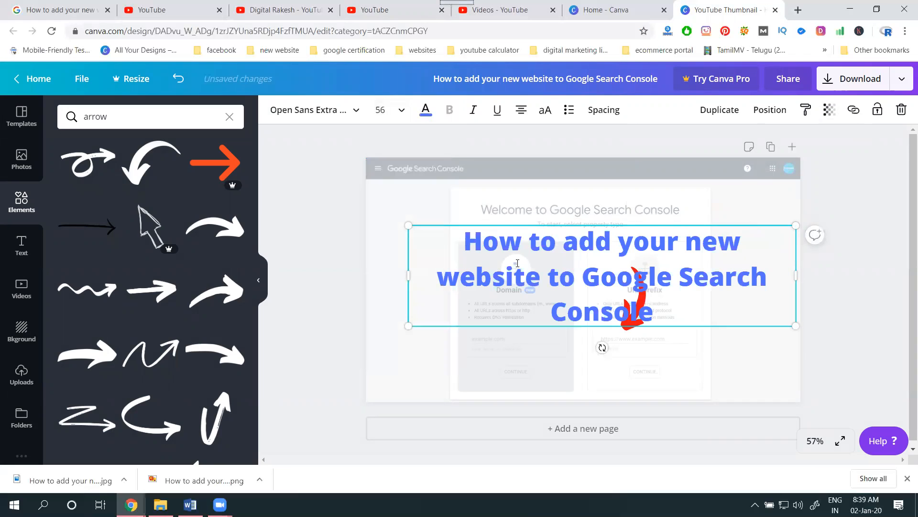
Step: Move the title text up to the top centre of the thumbnail, clear of the red arrow, and deselect it
left_click_drag(517, 263, 459, 234)
left_click(349, 264)
left_click_drag(510, 269, 488, 206)
left_click(849, 229)
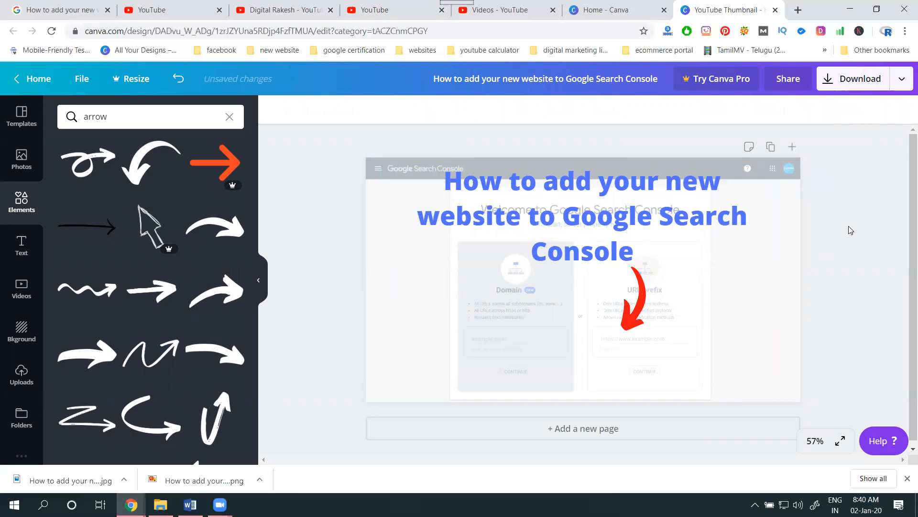
Step: Download the revised thumbnail design as a JPG file
left_click(836, 82)
left_click(794, 172)
left_click(786, 197)
left_click(787, 197)
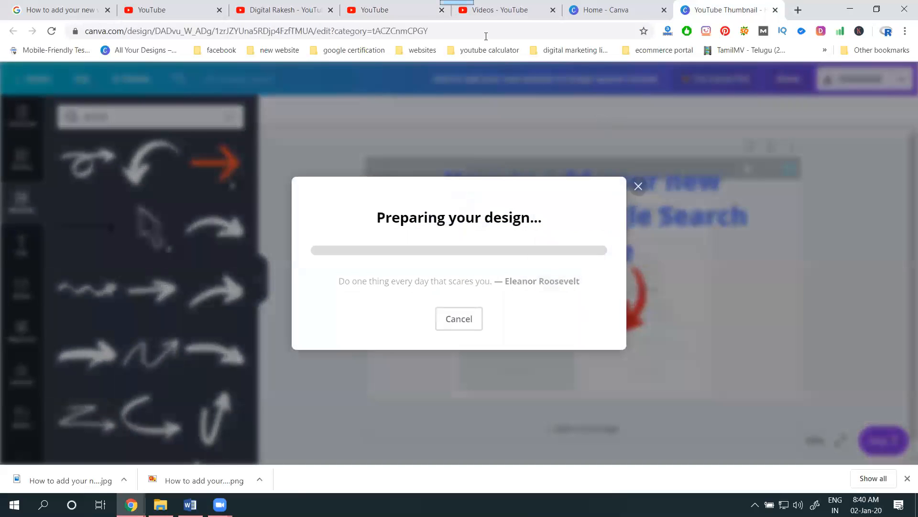
Step: On the YouTube video's edit page, replace the custom thumbnail with "How to add your new website to Google Search Console (1)" and try to save the changes
left_click(390, 15)
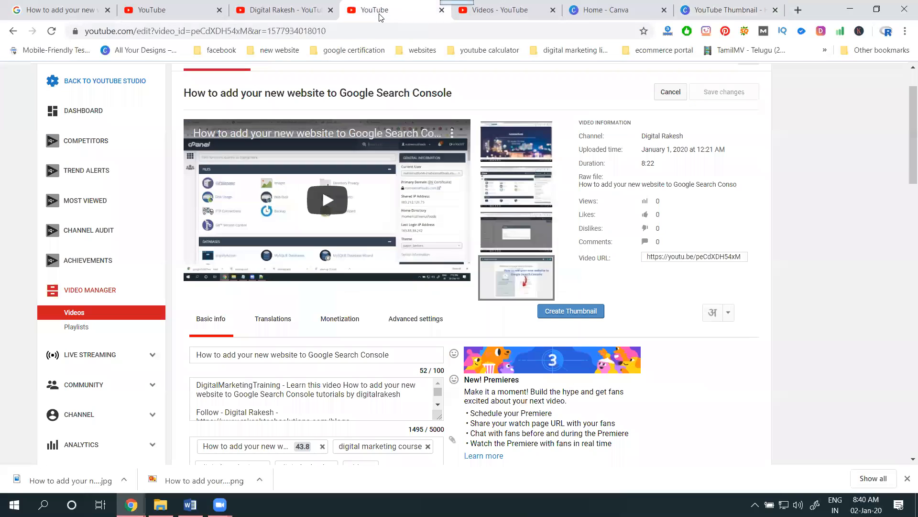
left_click(516, 282)
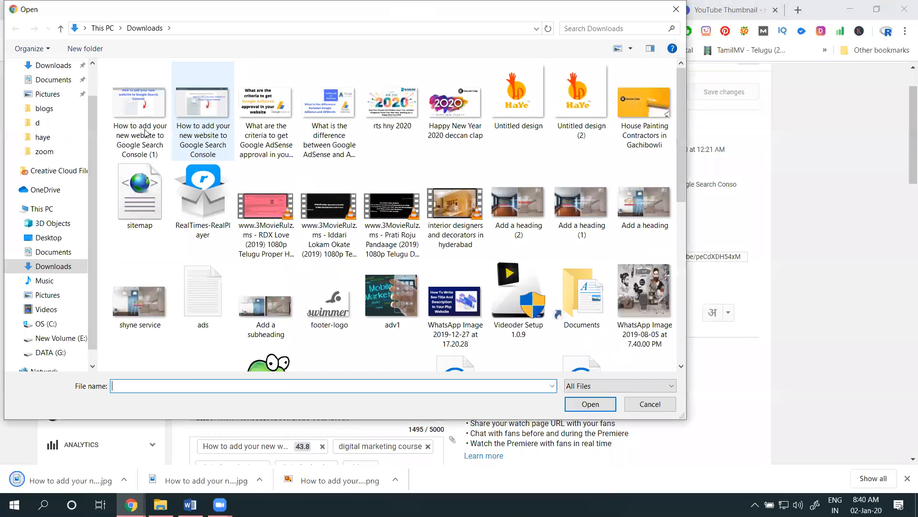
double_click(139, 96)
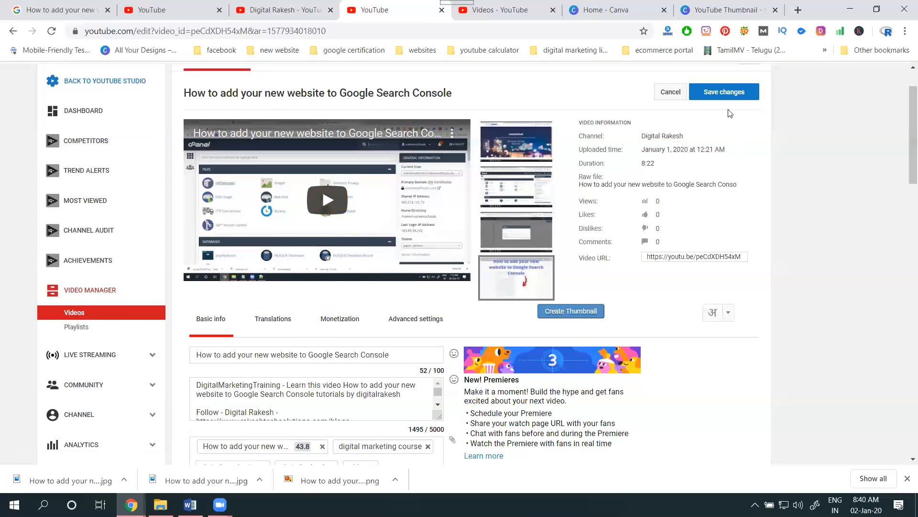
left_click(727, 92)
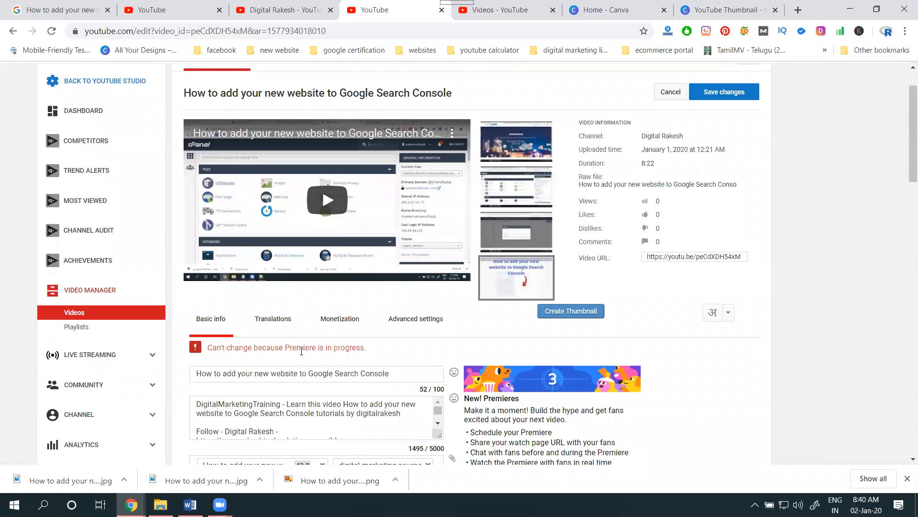
mouse_move(490, 289)
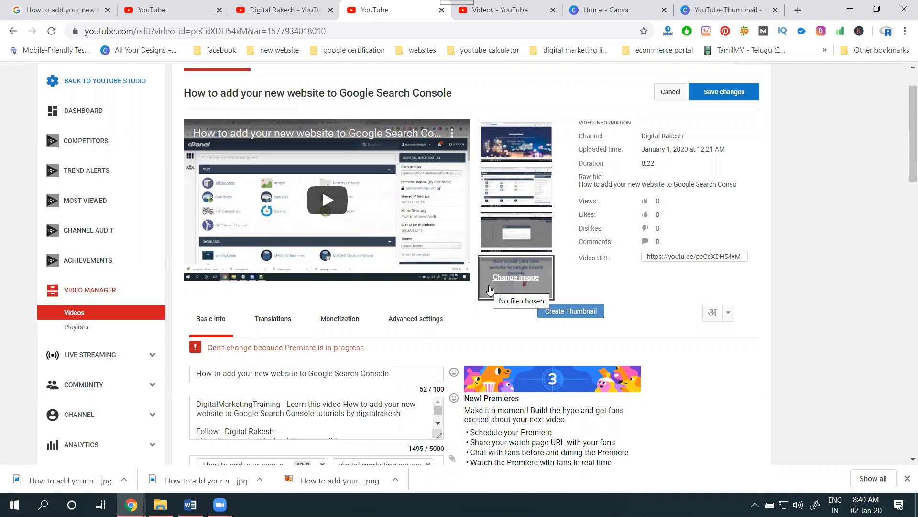